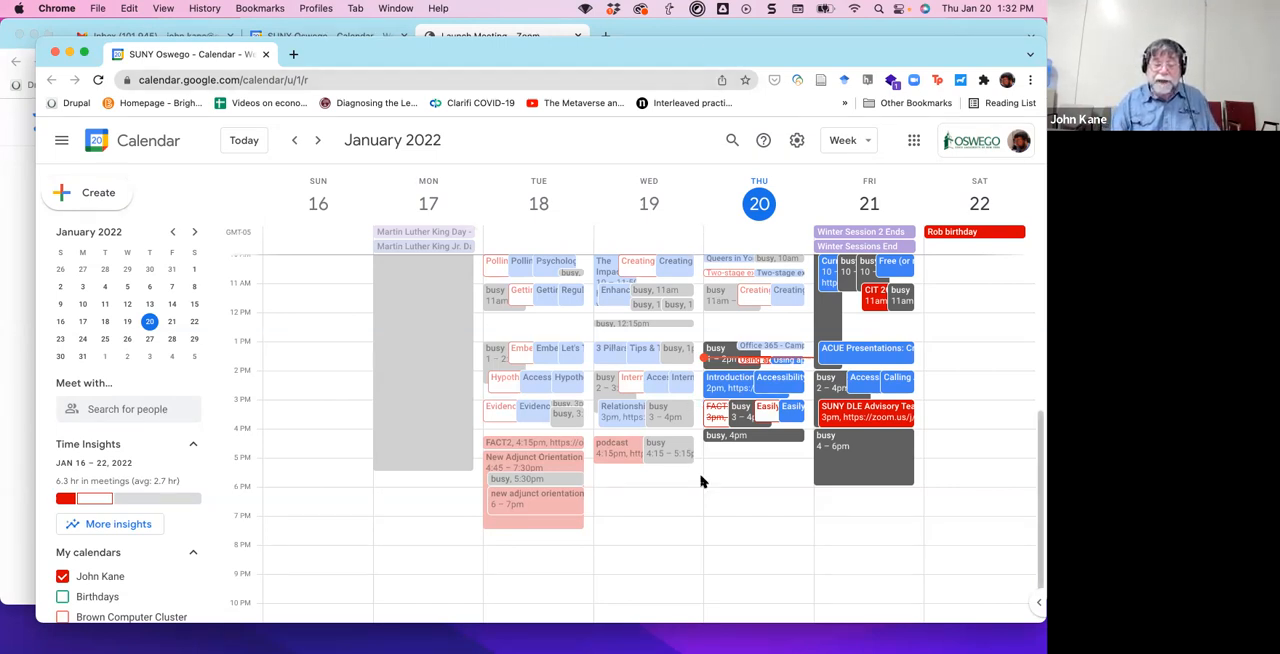
Create a new calendar event on Thursday, January 20, running from 4:30pm to 6:30pm.
{"action": "scroll", "coordinate": [701, 482], "scroll_direction": "up", "scroll_amount": 5}
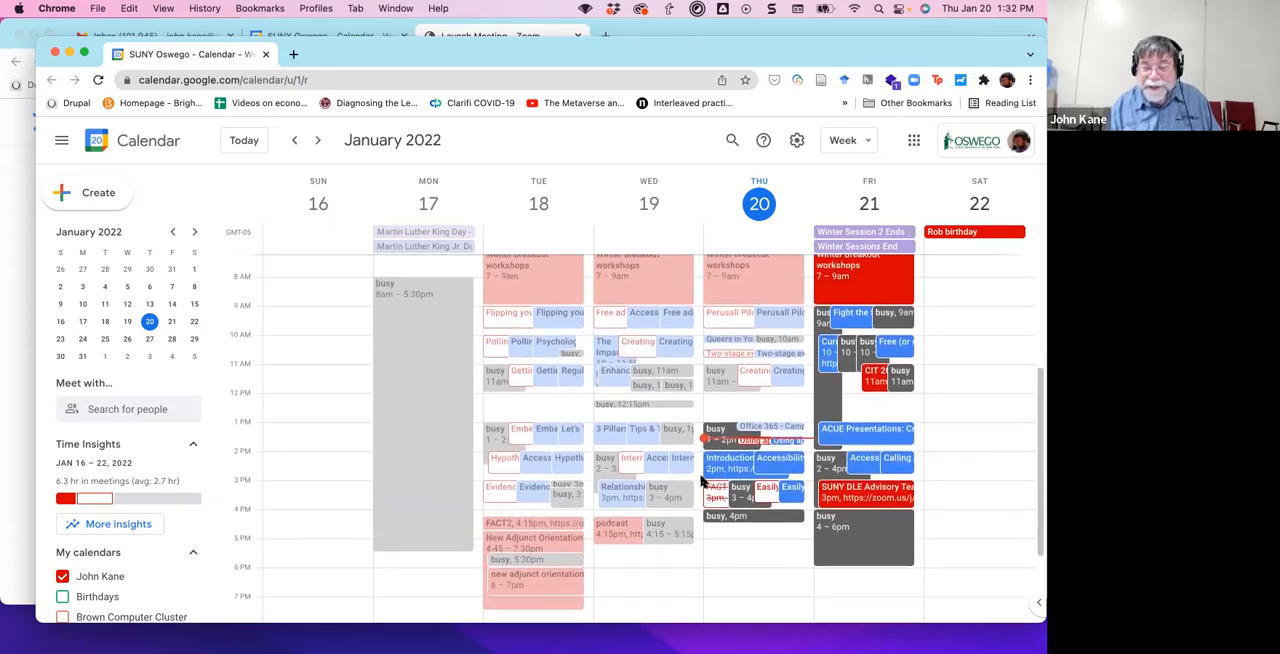
{"action": "scroll", "coordinate": [701, 482], "scroll_direction": "down", "scroll_amount": 5}
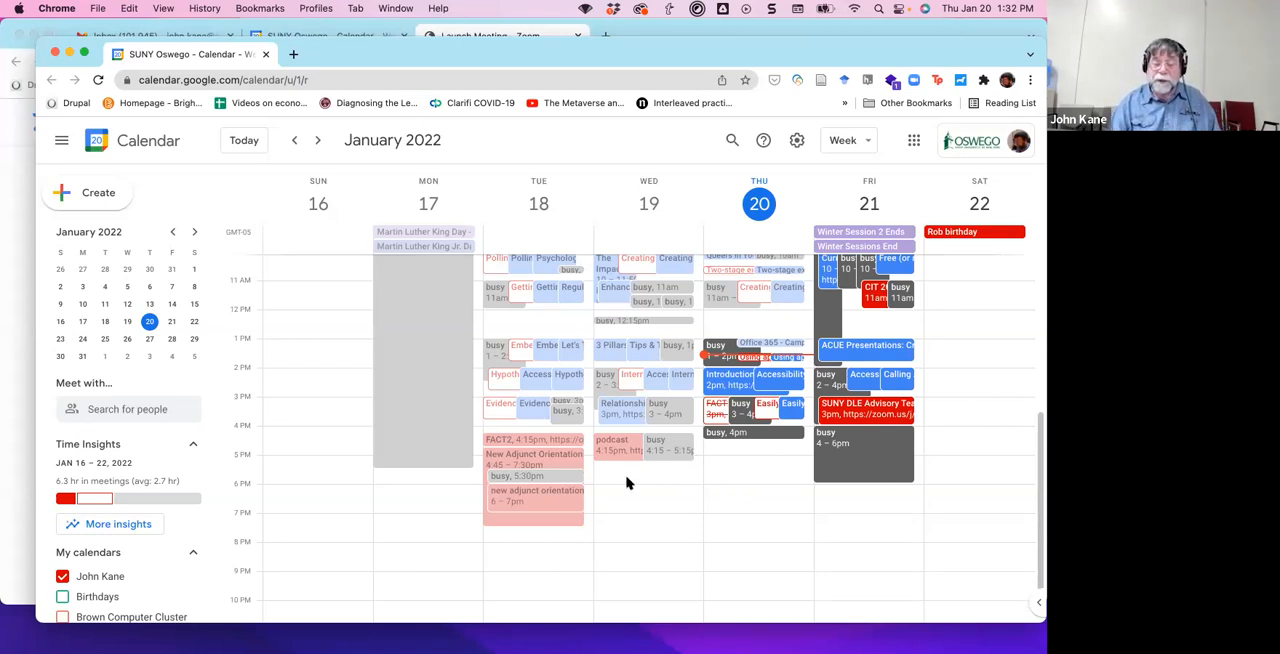
{"action": "left_click", "coordinate": [716, 449]}
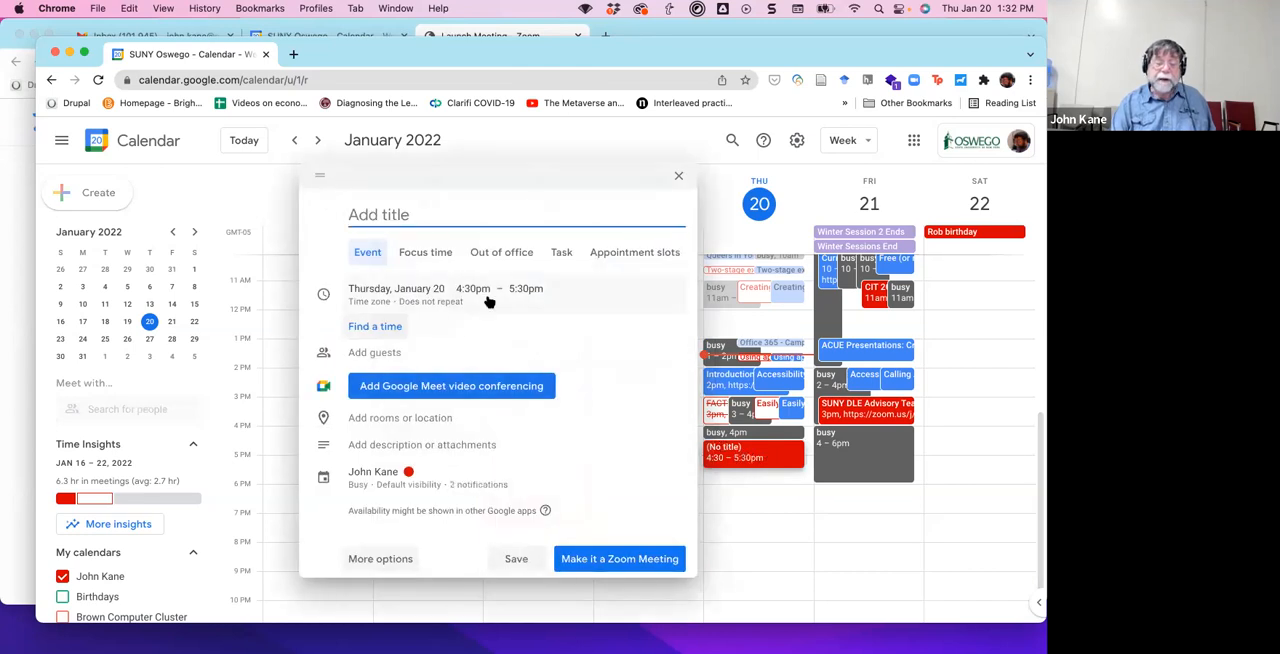
{"action": "left_click", "coordinate": [517, 289]}
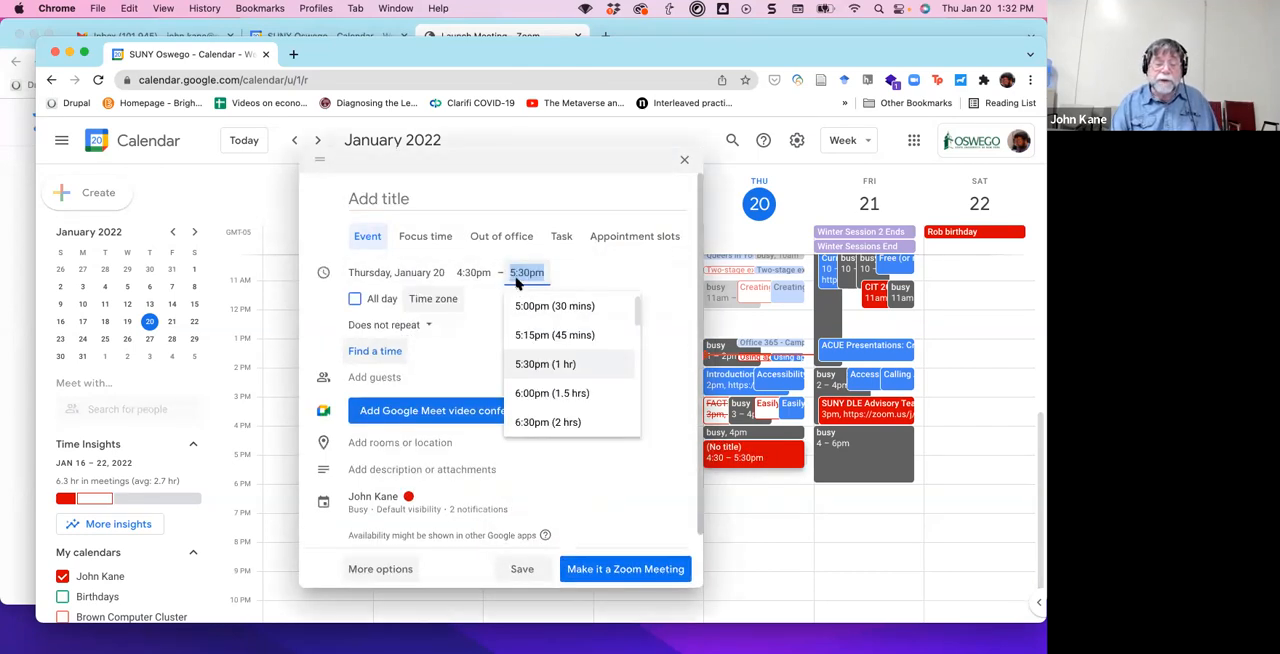
{"action": "left_click", "coordinate": [536, 421]}
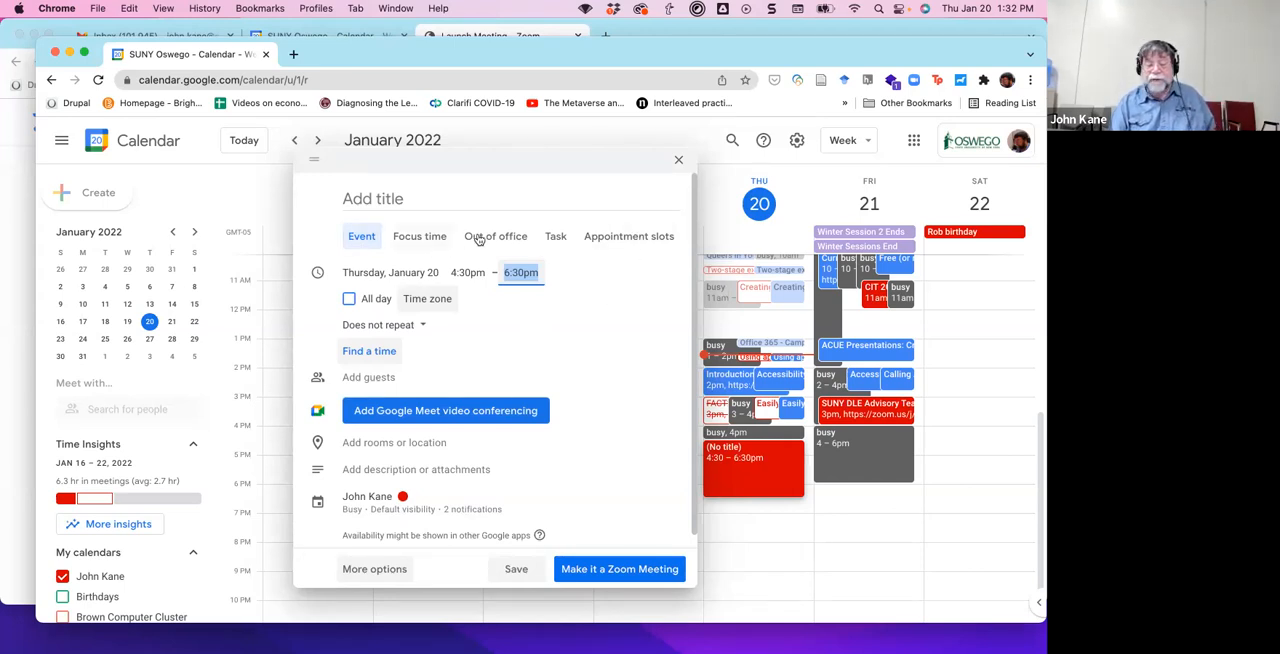
Make the new event a block of appointment slots titled "Student appointments".
{"action": "left_click", "coordinate": [629, 246]}
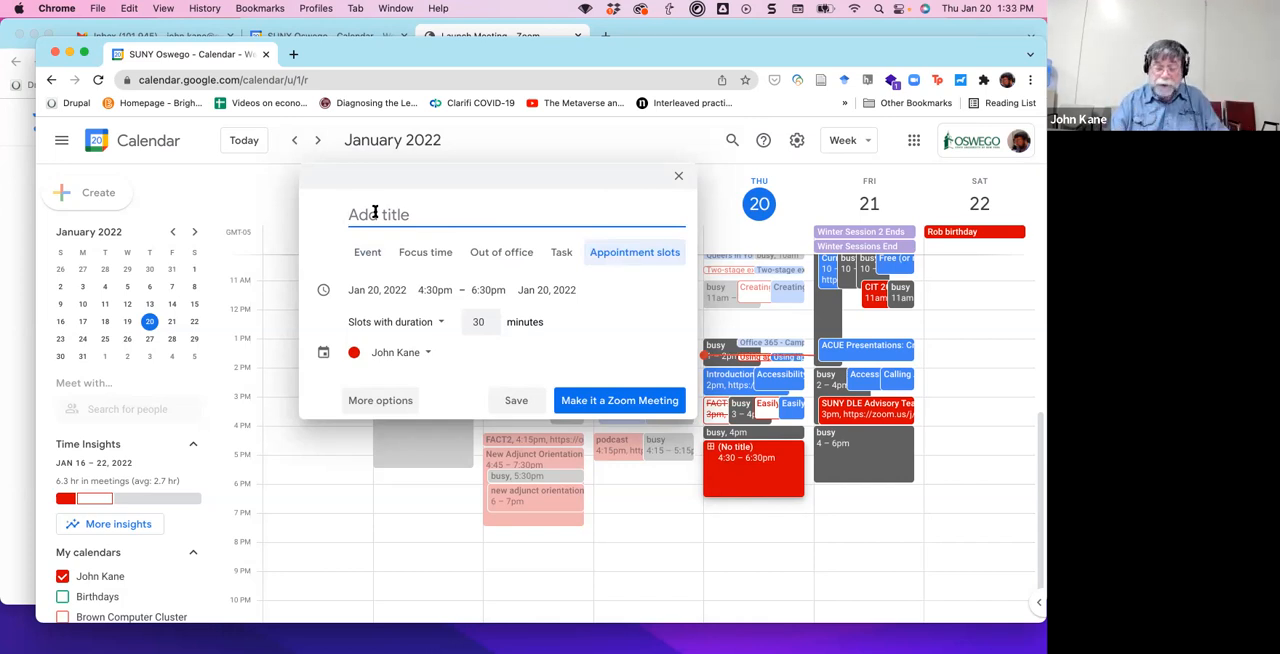
{"action": "type", "text": "Student"}
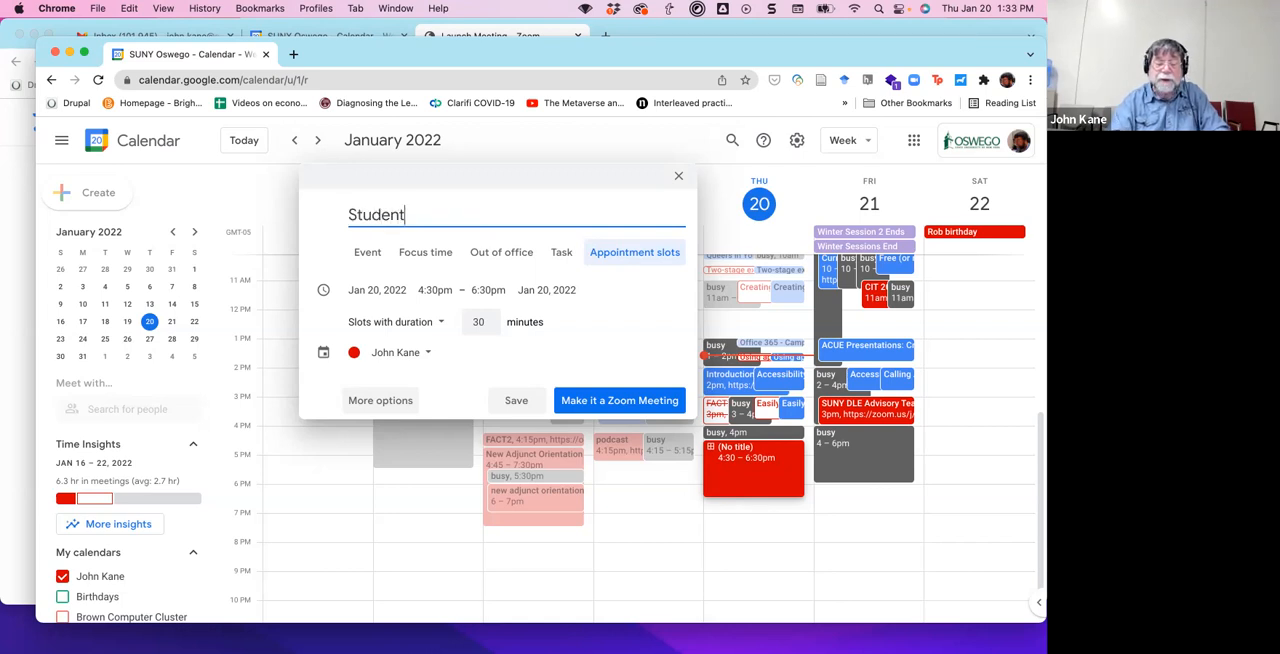
{"action": "type", "text": " appointments"}
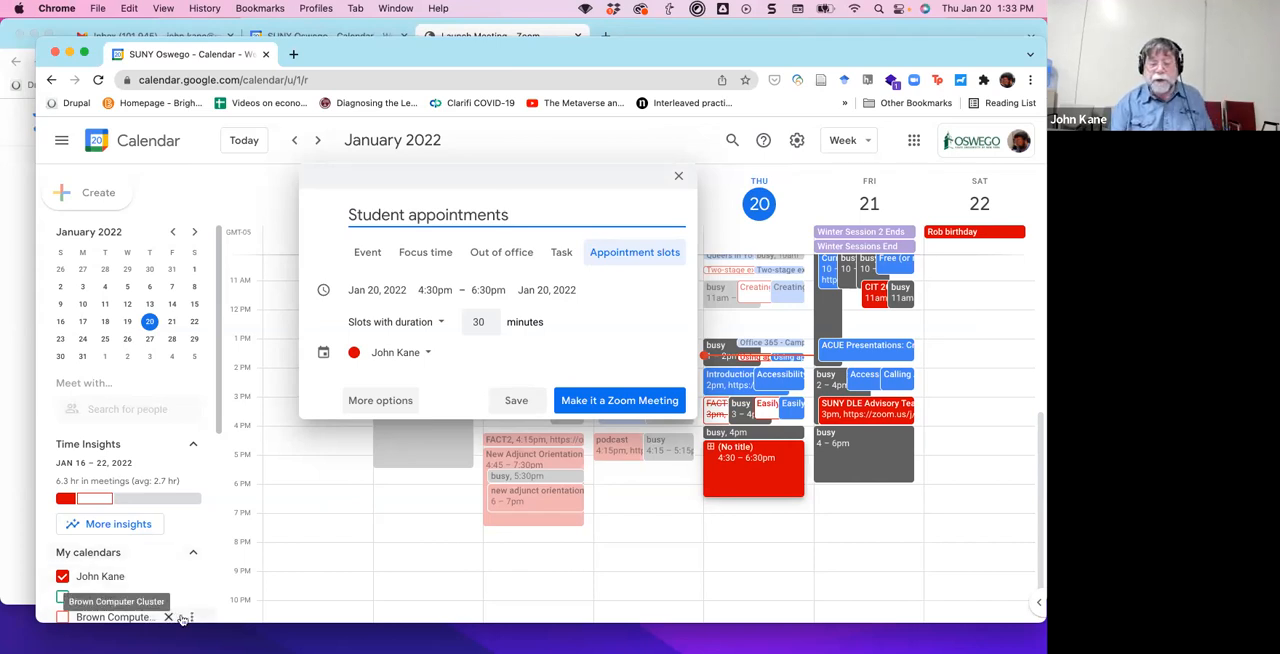
Set the duration of each appointment slot to 15 minutes.
{"action": "left_click", "coordinate": [480, 323]}
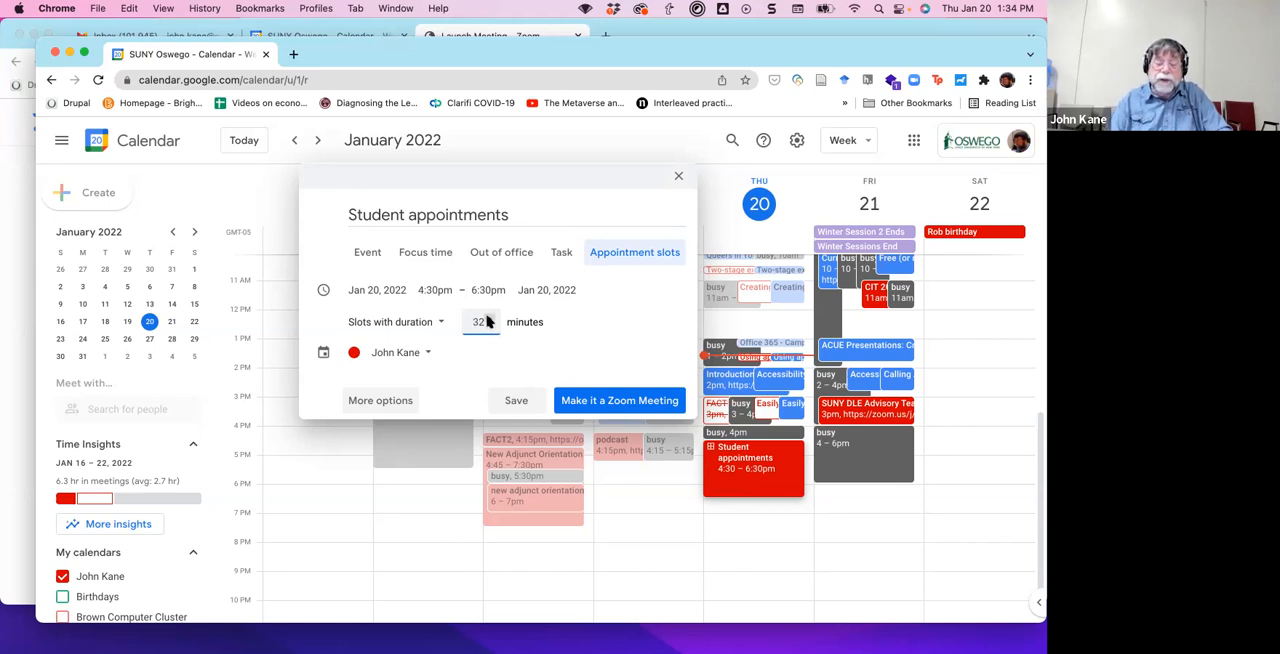
{"action": "key", "text": "BackSpace"}
{"action": "key", "text": "BackSpace"}
{"action": "type", "text": "15"}
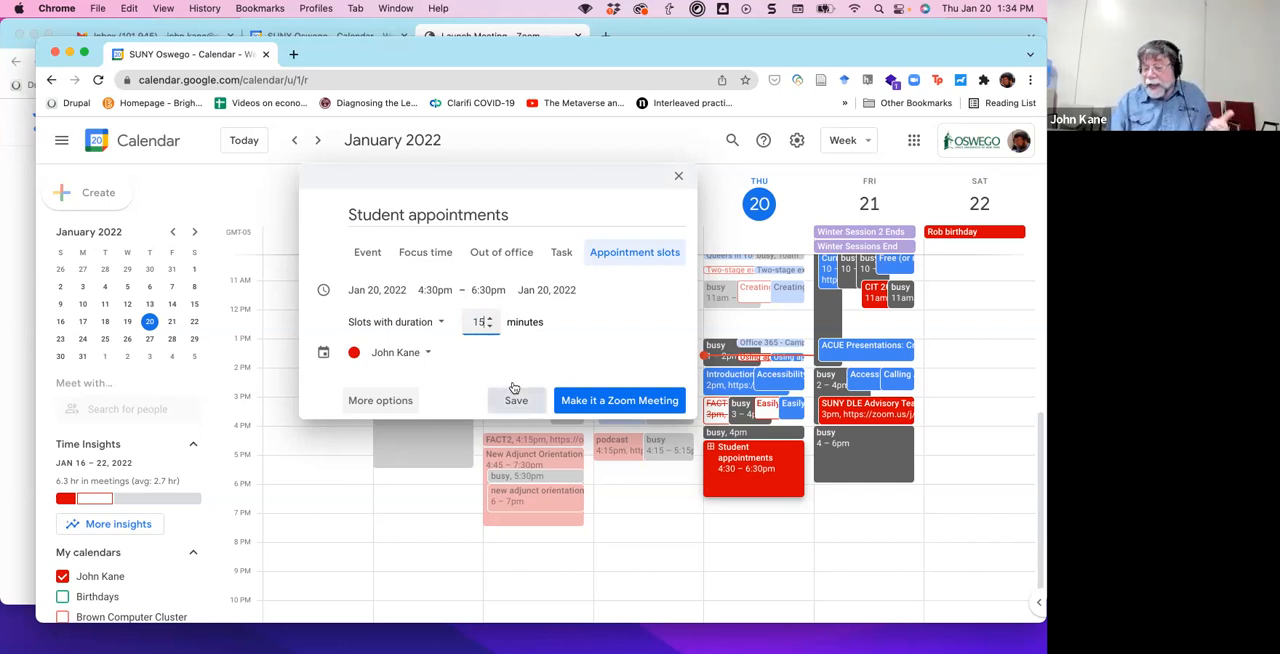
Give the appointment slots a custom recurrence that repeats every week on Tuesday and Thursday.
{"action": "left_click", "coordinate": [385, 401]}
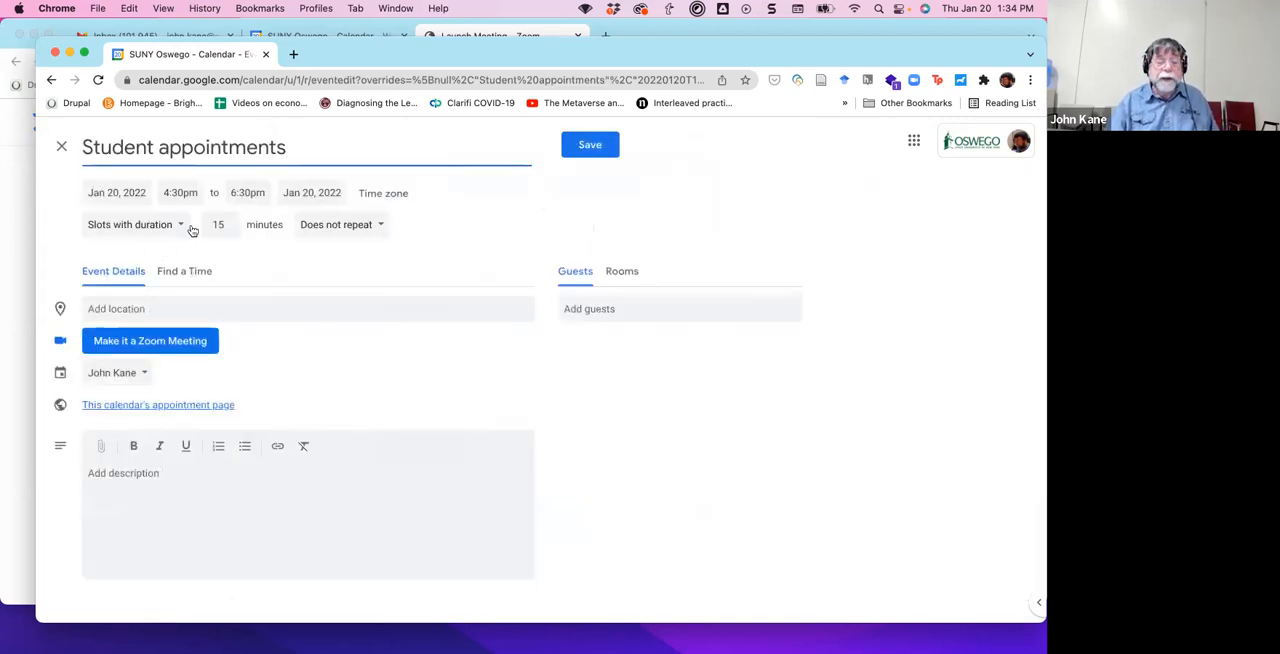
{"action": "left_click", "coordinate": [381, 227]}
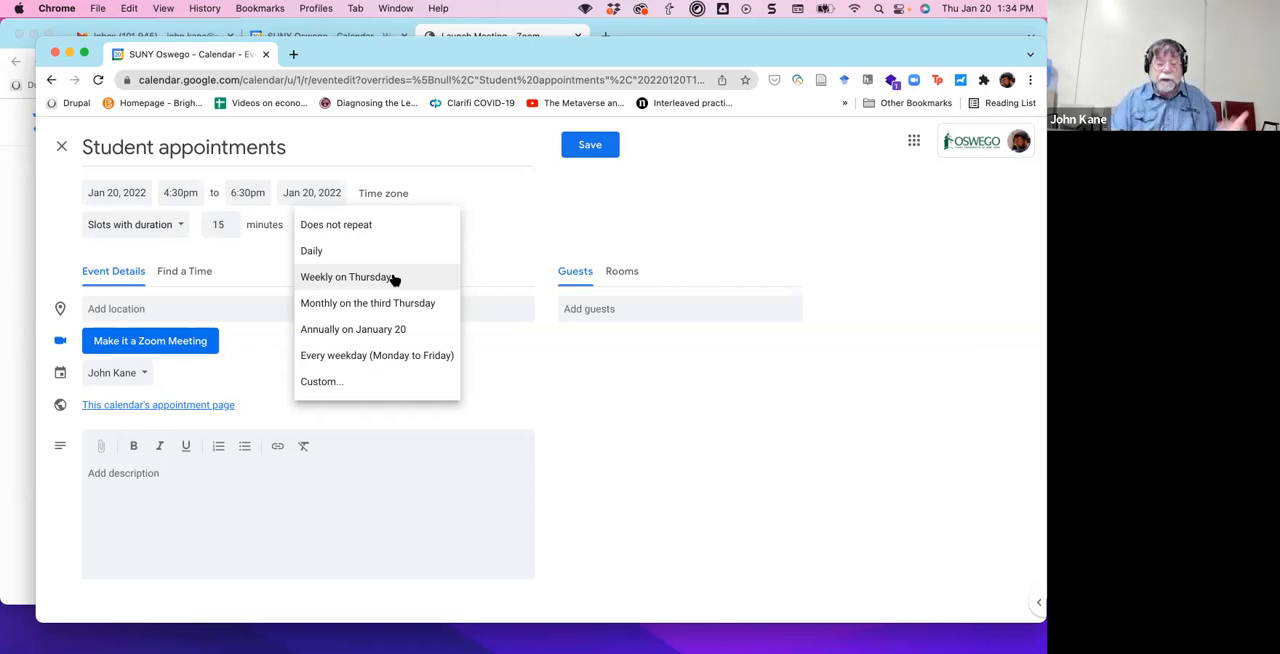
{"action": "left_click", "coordinate": [321, 382]}
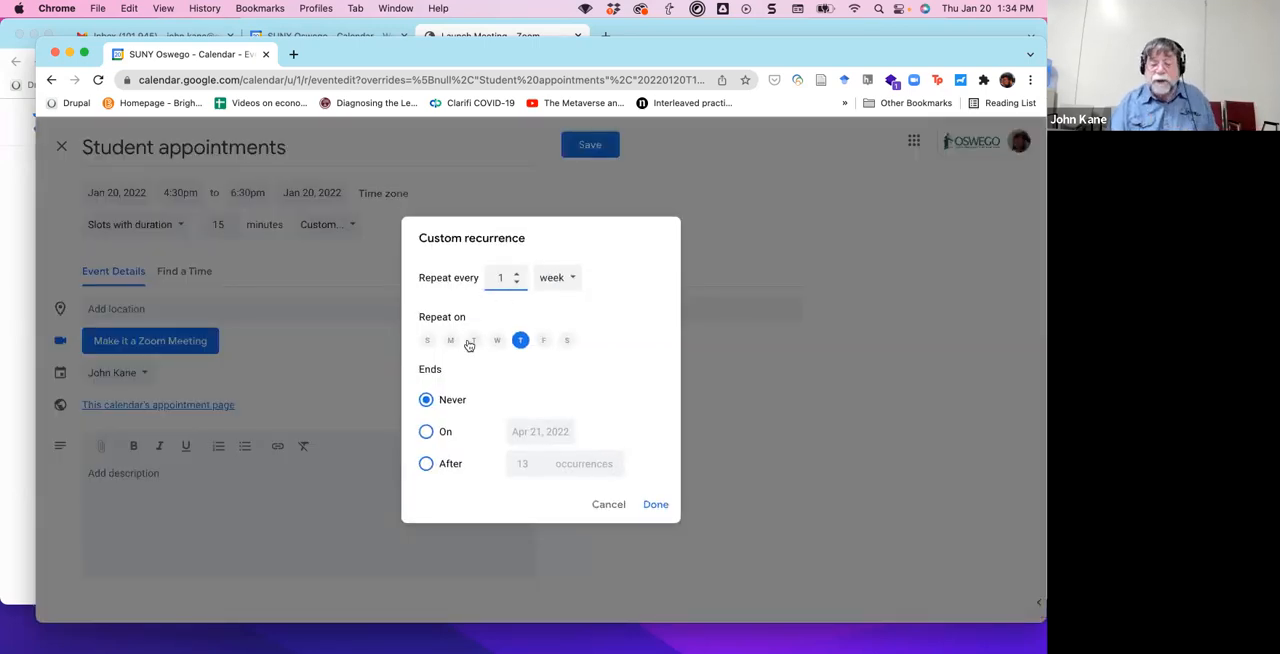
{"action": "left_click", "coordinate": [472, 341]}
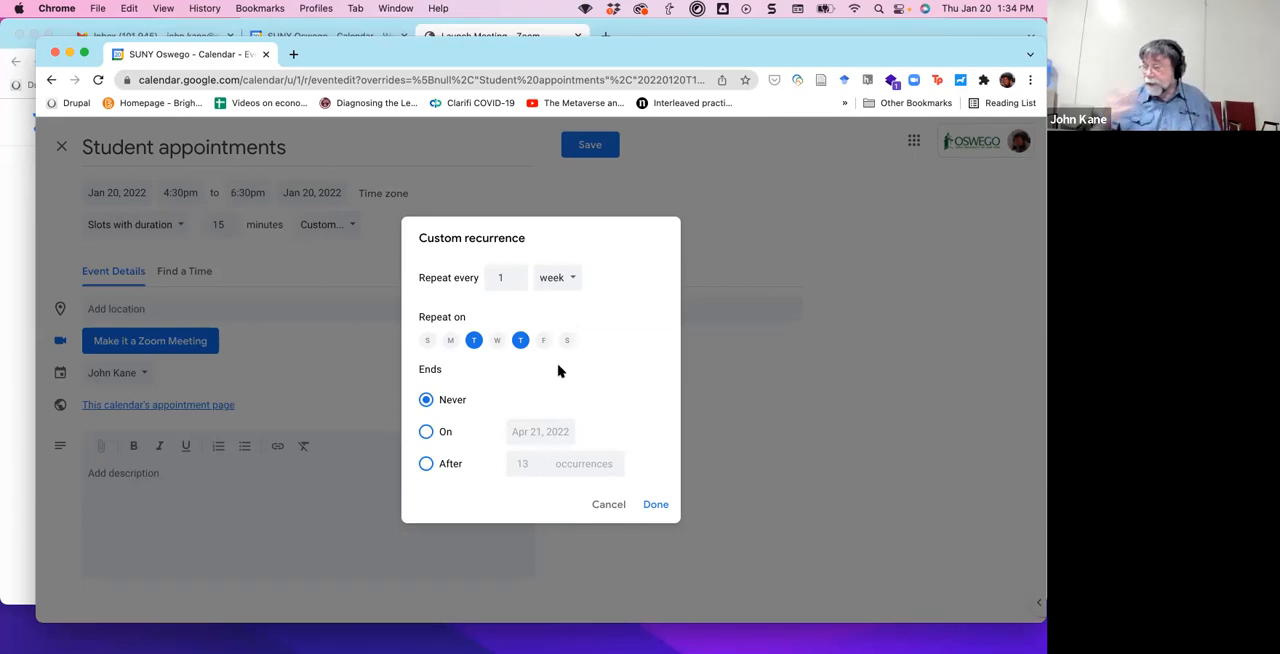
{"action": "left_click", "coordinate": [574, 278]}
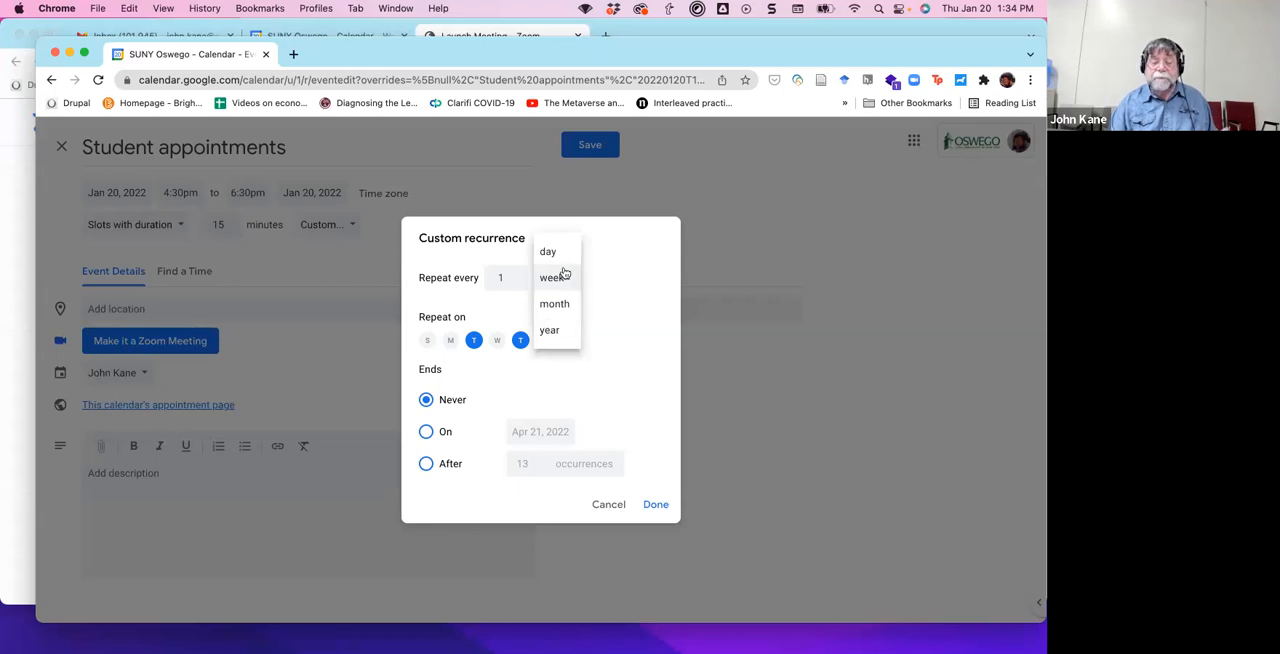
{"action": "left_click", "coordinate": [624, 256]}
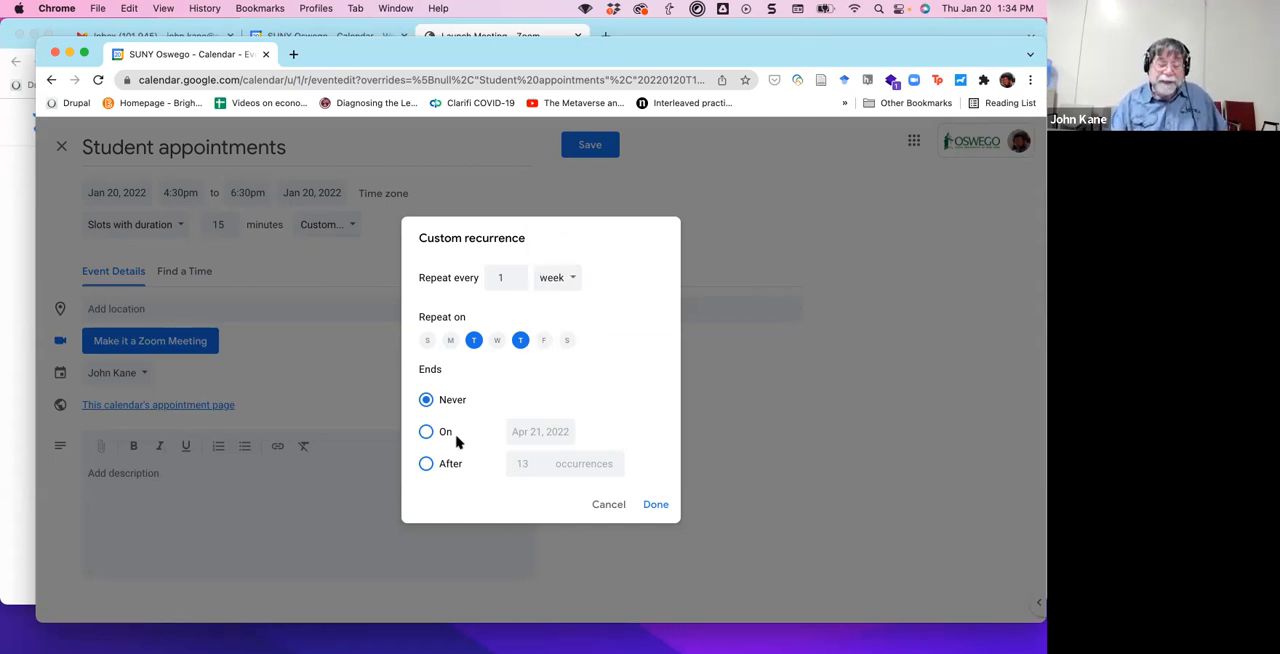
Set the custom recurrence to end after 26 occurrences.
{"action": "left_click", "coordinate": [426, 464]}
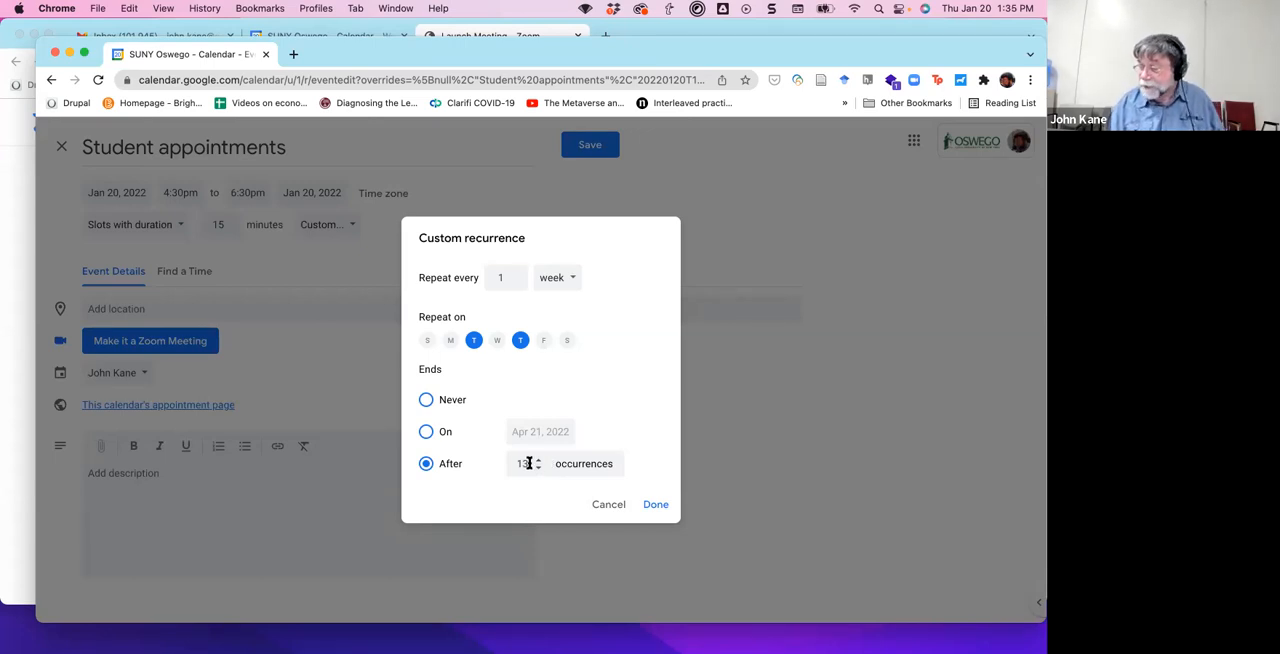
{"action": "left_click", "coordinate": [529, 463]}
{"action": "key", "text": "BackSpace"}
{"action": "key", "text": "BackSpace"}
{"action": "type", "text": "26"}
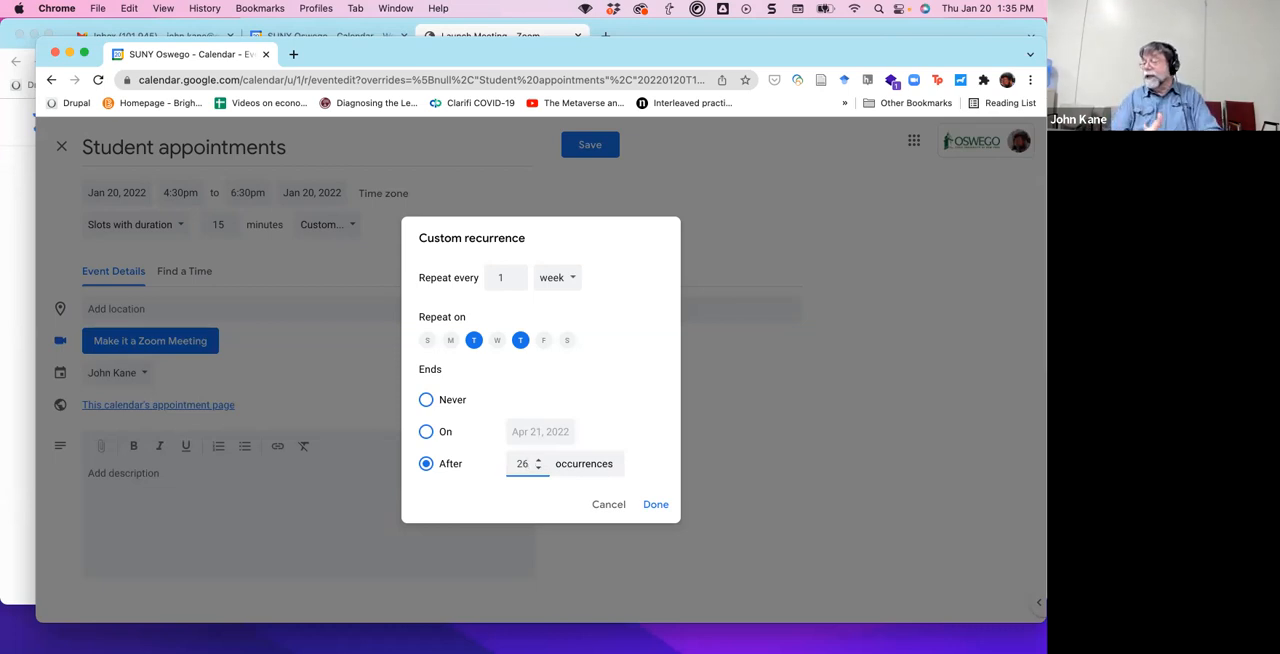
Try to make the custom recurrence end on the date May 20, 2022.
{"action": "left_click", "coordinate": [428, 433]}
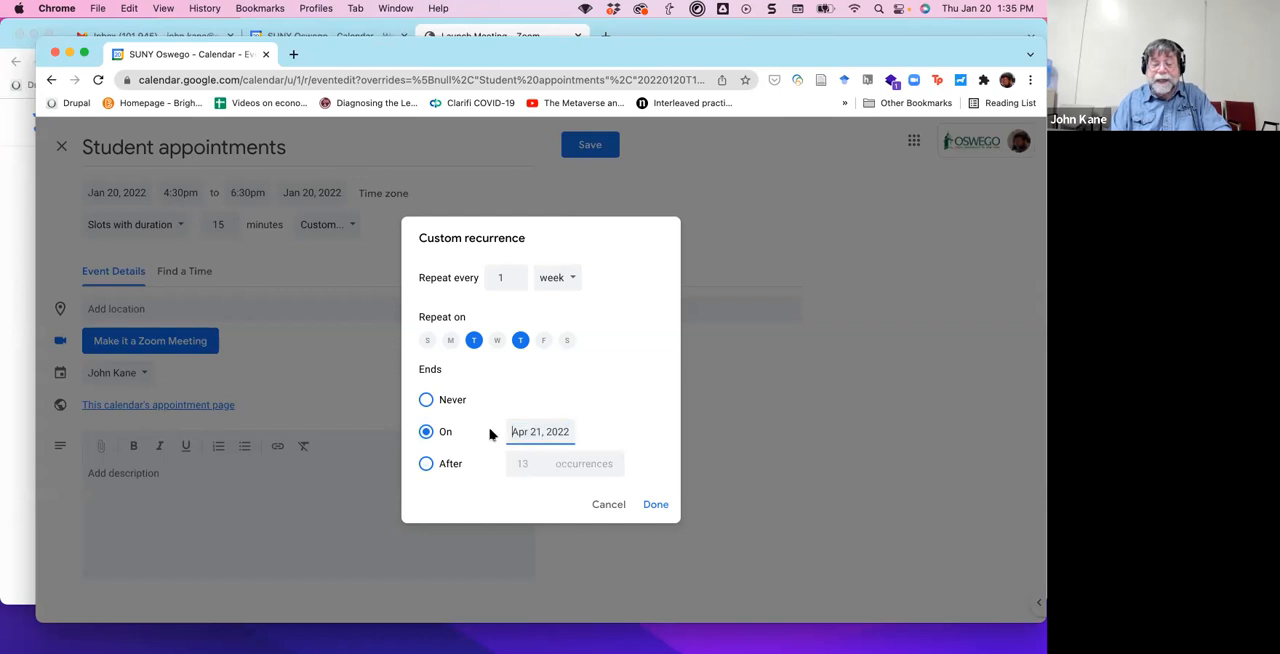
{"action": "left_click_drag", "start_coordinate": [543, 430], "coordinate": [497, 432]}
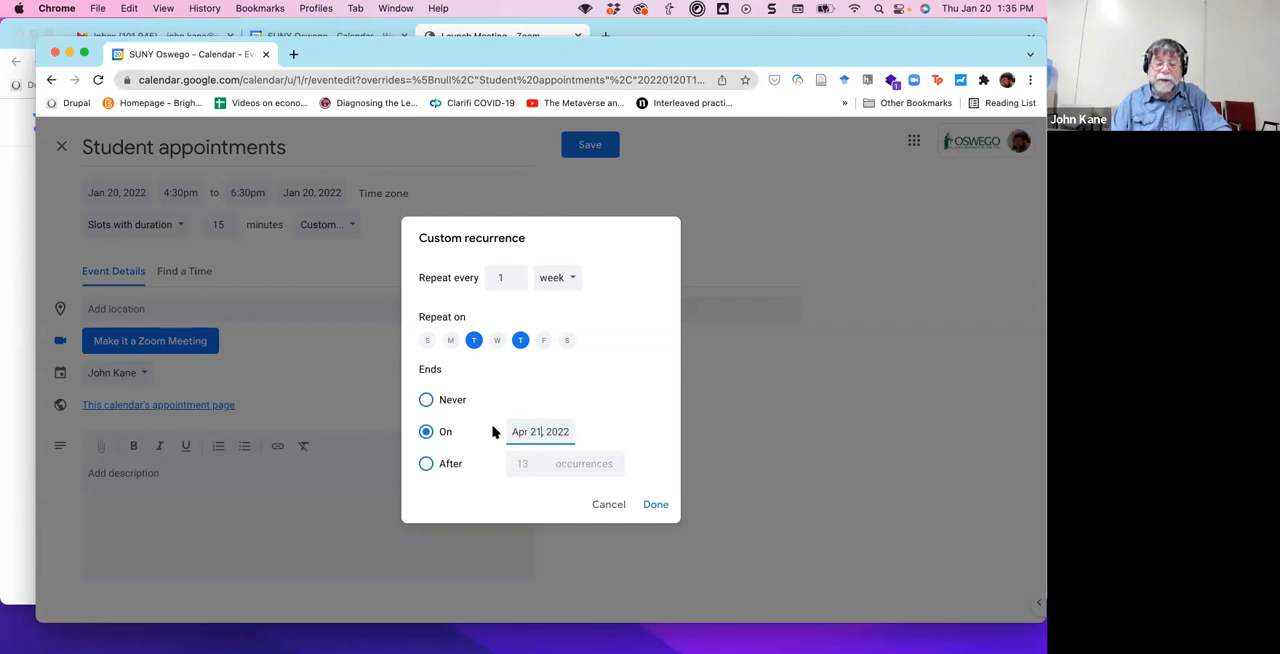
{"action": "key", "text": "BackSpace"}
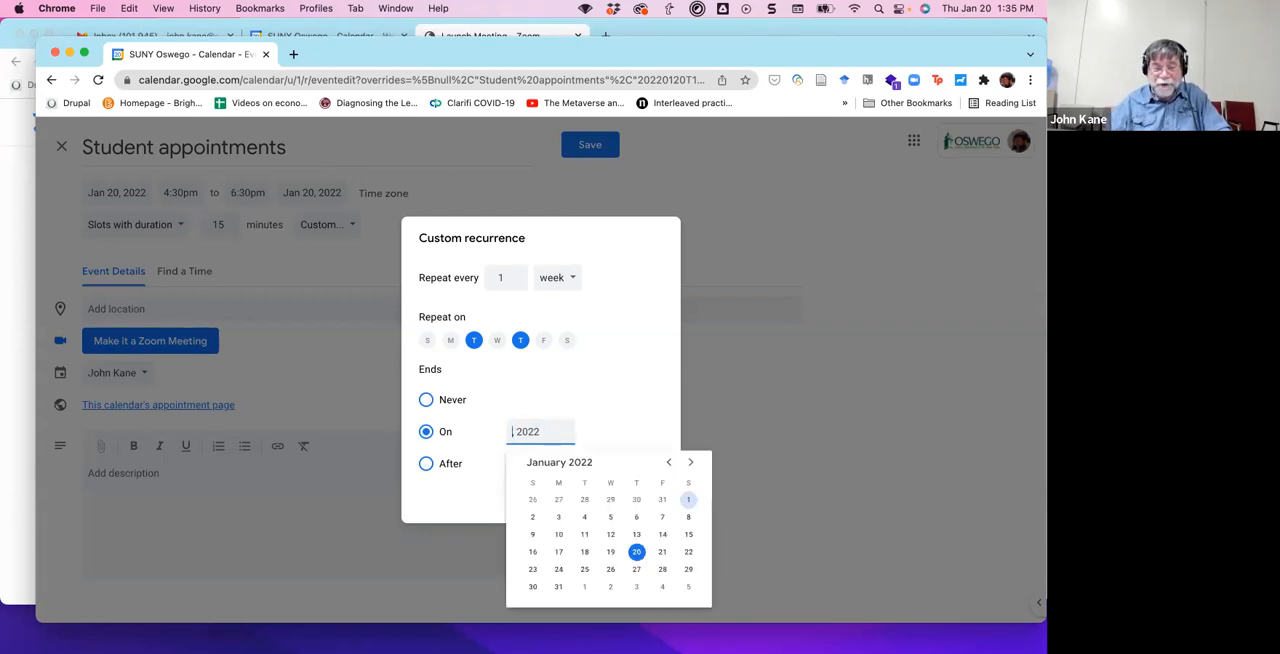
{"action": "type", "text": "May "}
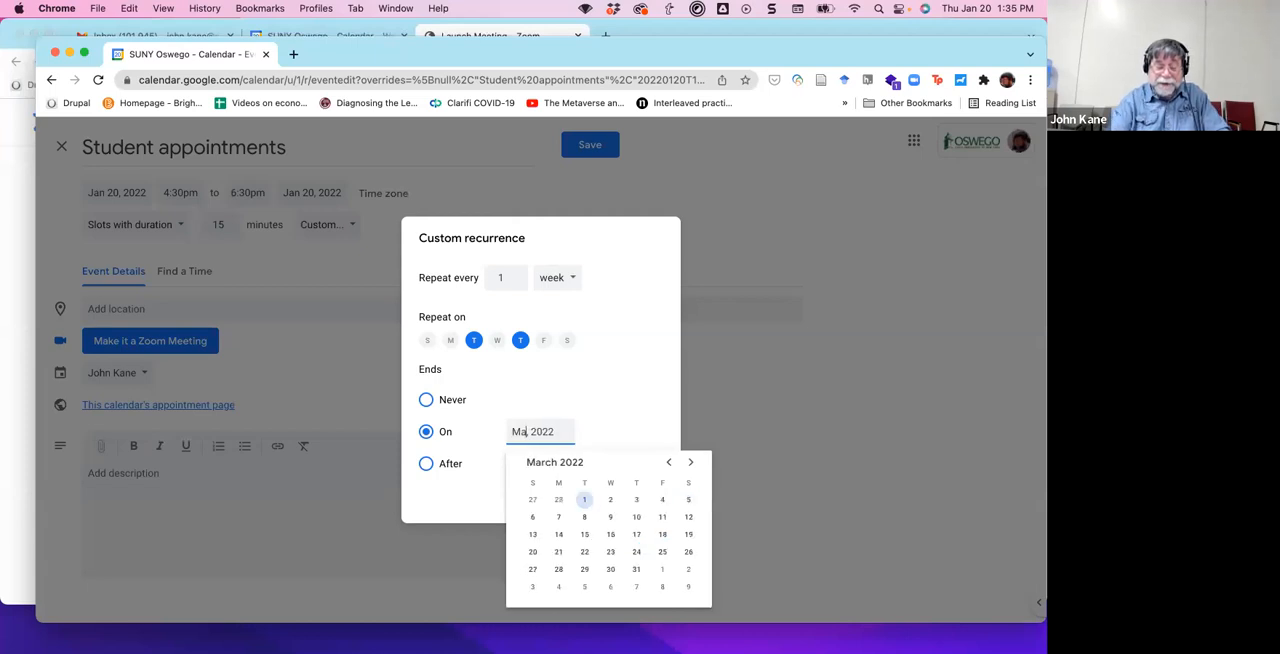
{"action": "type", "text": "20,"}
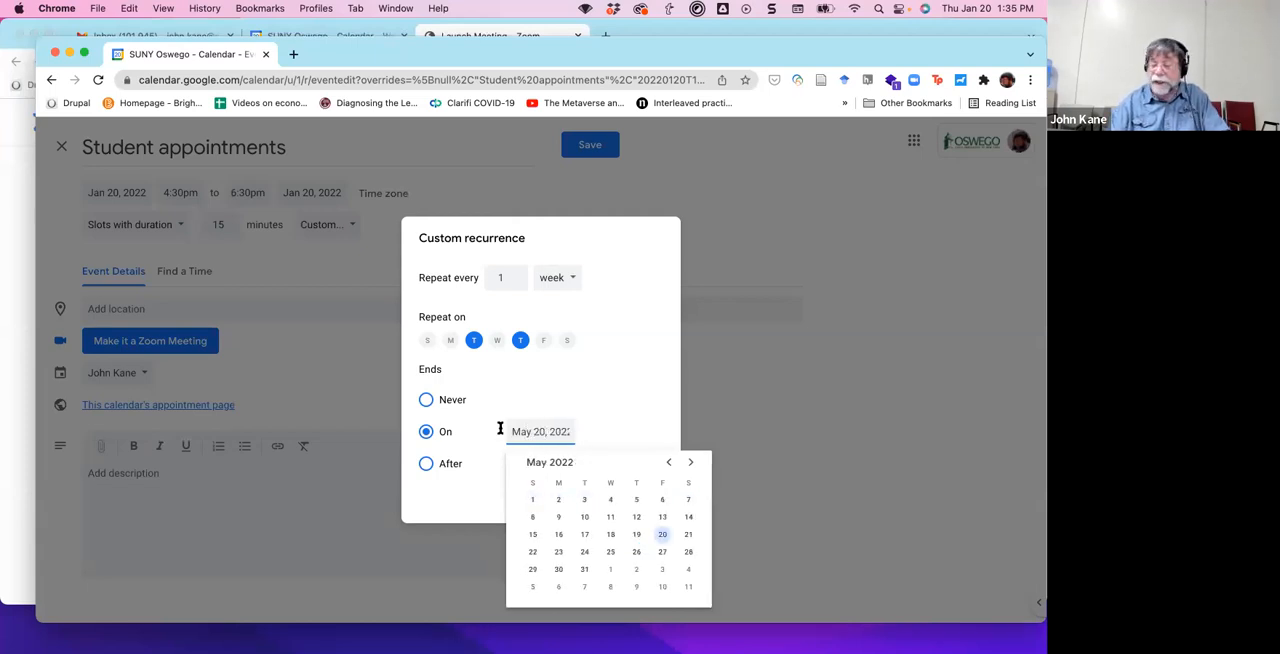
{"action": "left_click", "coordinate": [627, 400]}
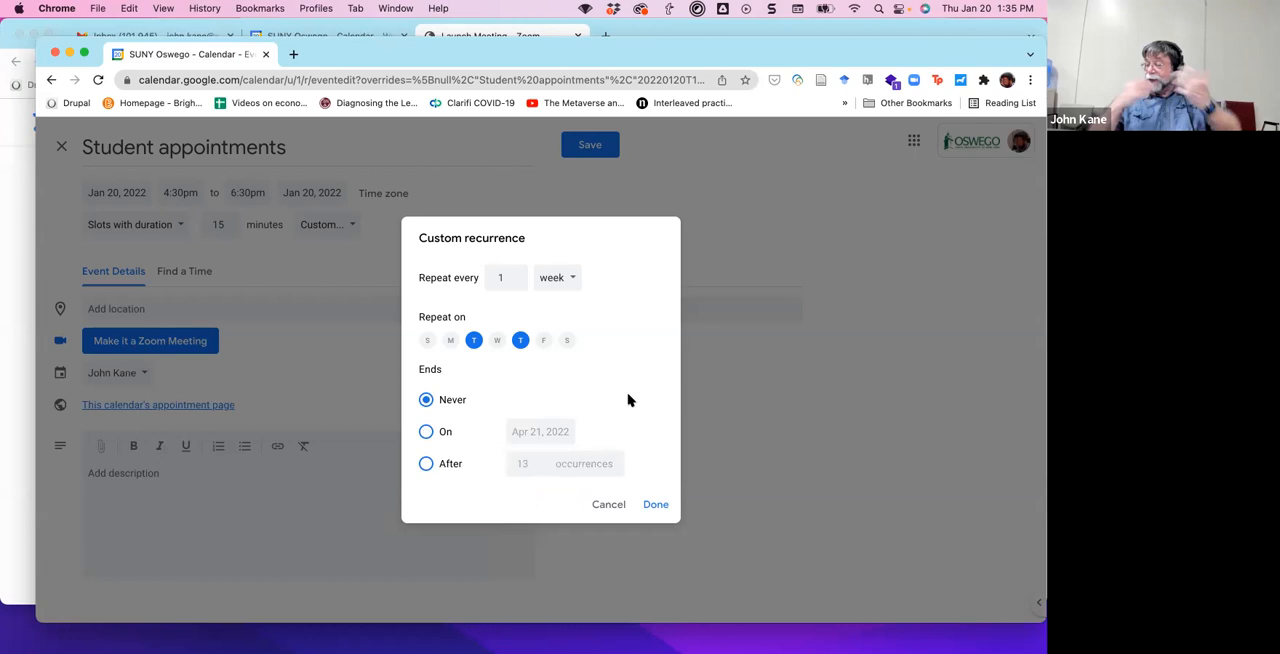
Accept the custom recurrence with no end date and save the Student appointments event.
{"action": "left_click", "coordinate": [657, 505]}
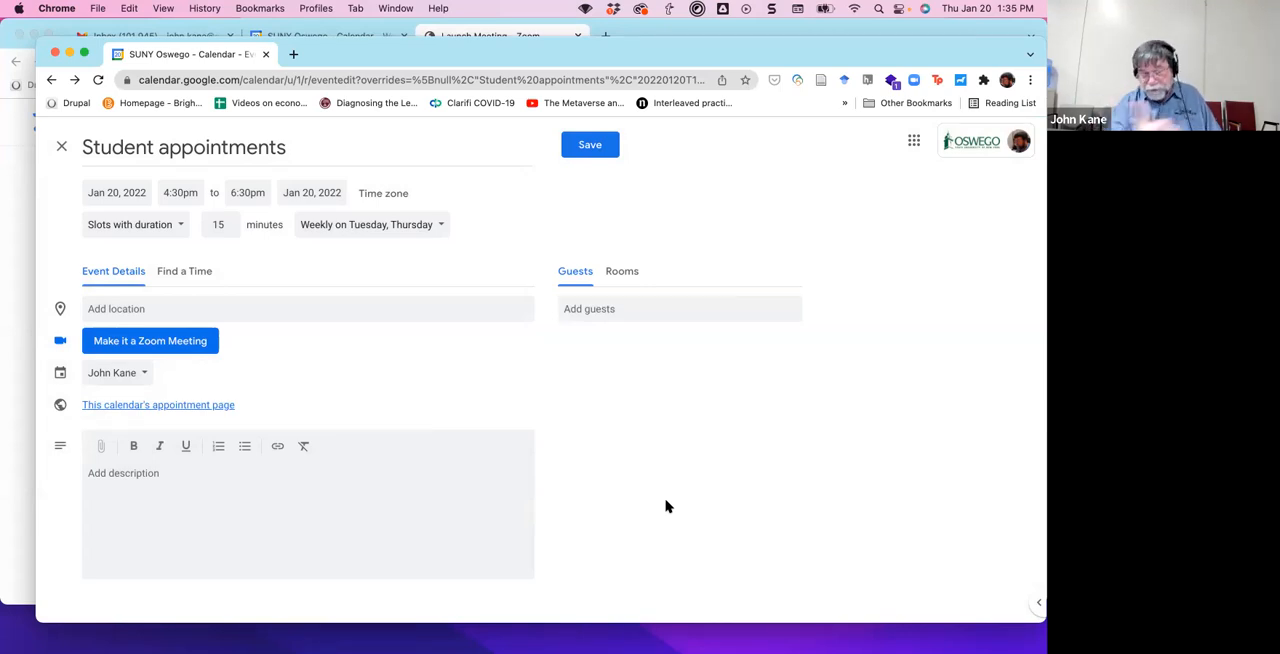
{"action": "right_click", "coordinate": [603, 354]}
{"action": "left_click", "coordinate": [602, 352]}
{"action": "right_click", "coordinate": [586, 146]}
{"action": "left_click", "coordinate": [596, 150]}
{"action": "left_click", "coordinate": [596, 150]}
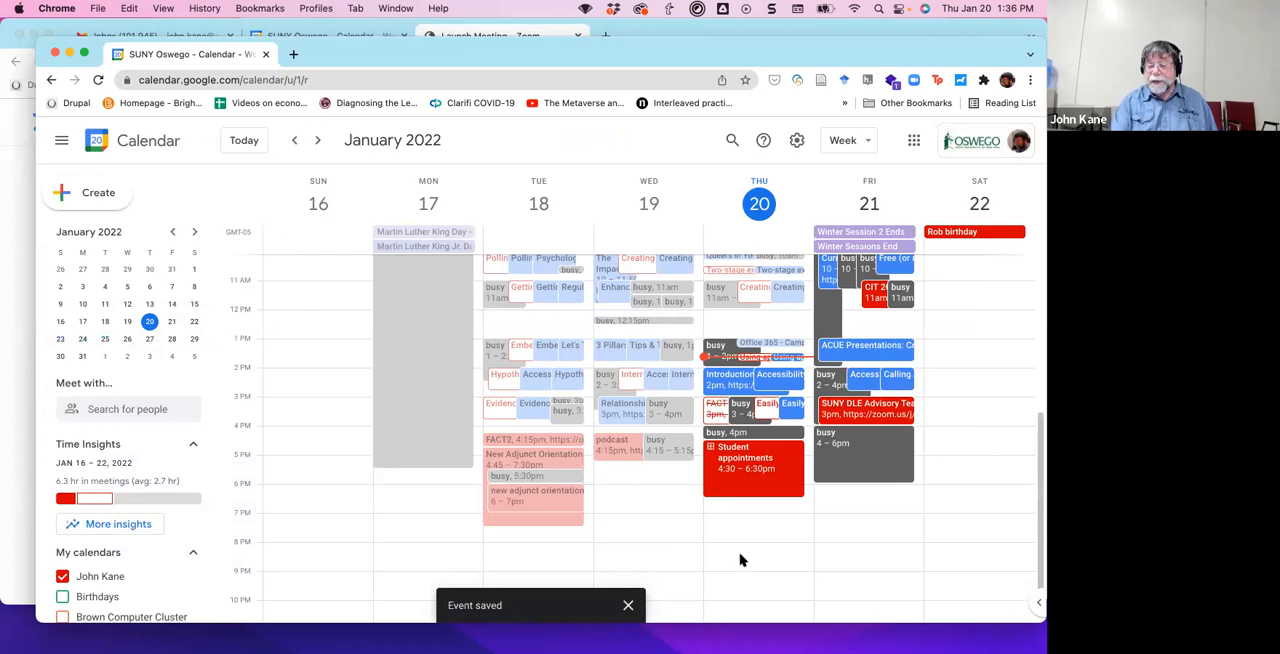
Open the calendar's appointment page from the saved Thursday Student appointments event and select the page's web address.
{"action": "left_click", "coordinate": [757, 462]}
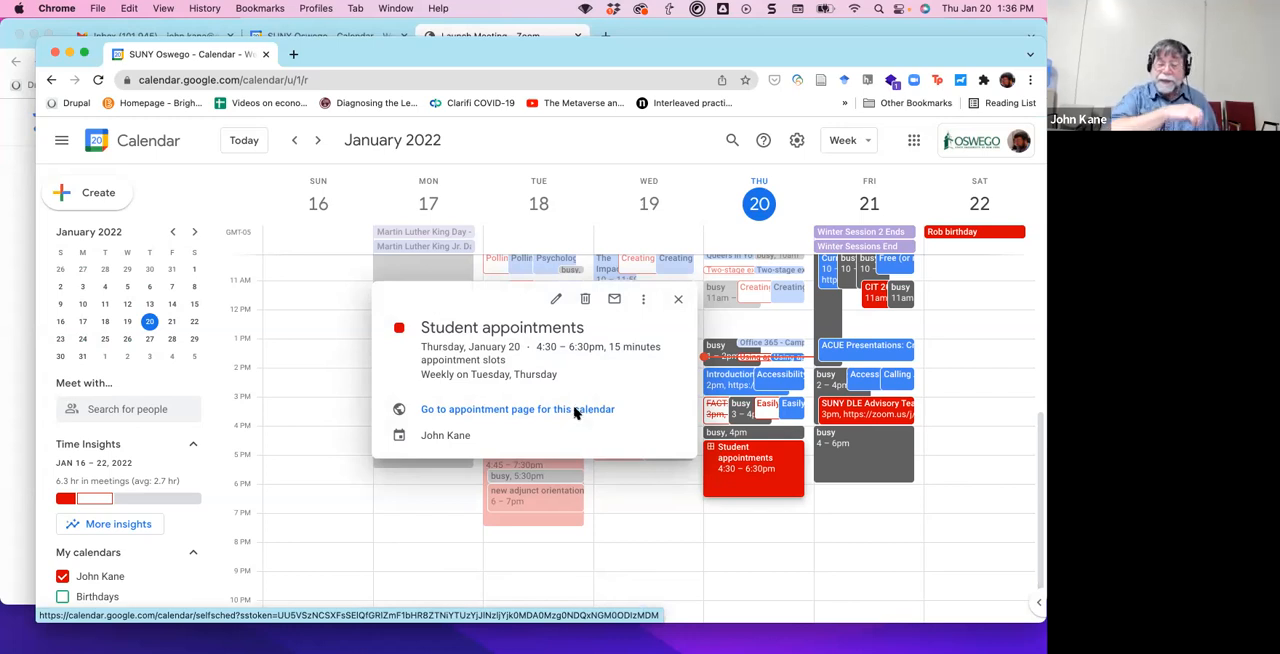
{"action": "left_click", "coordinate": [576, 410]}
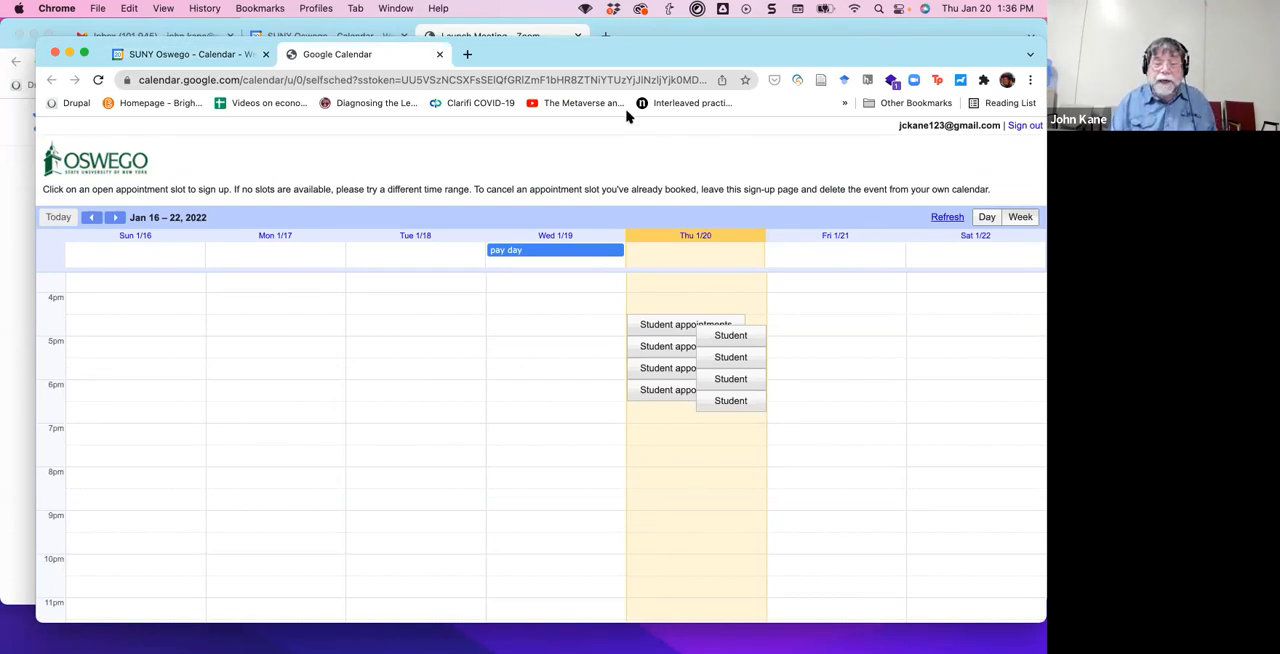
{"action": "left_click", "coordinate": [648, 80]}
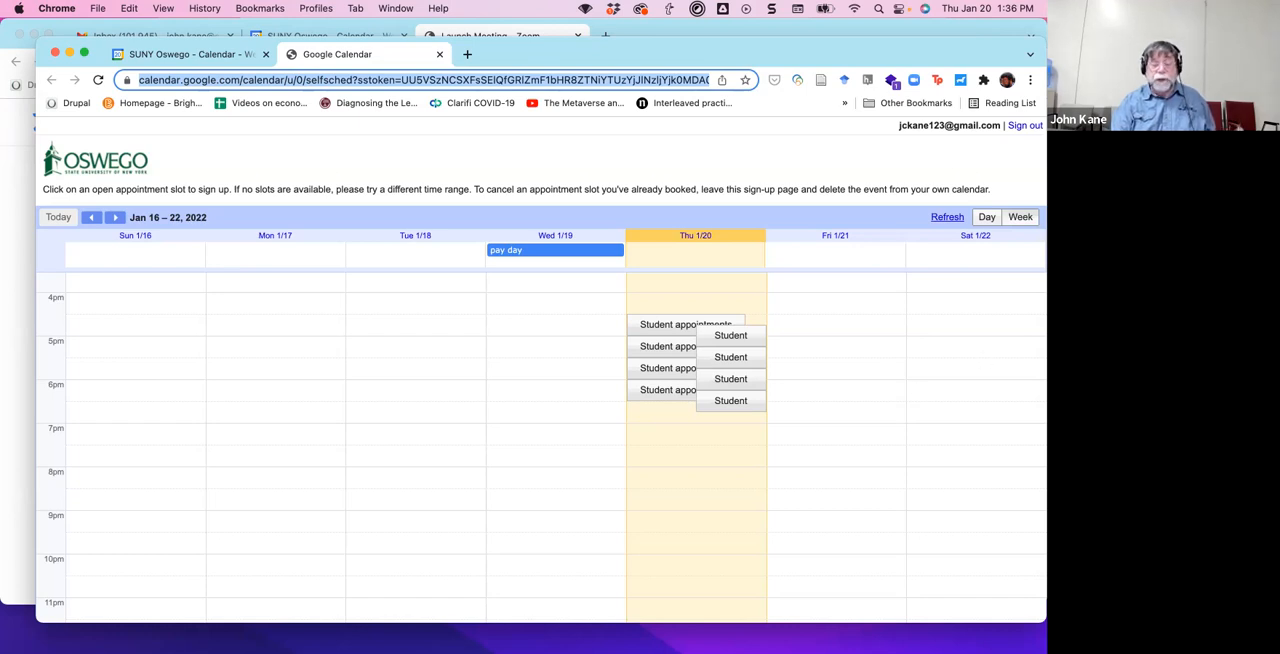
Check the appointment slots for Jan 30 – Feb 5, 2022, then return to Jan 16 – 22 and reload the sign-up page.
{"action": "left_click", "coordinate": [118, 219]}
{"action": "left_click", "coordinate": [119, 219]}
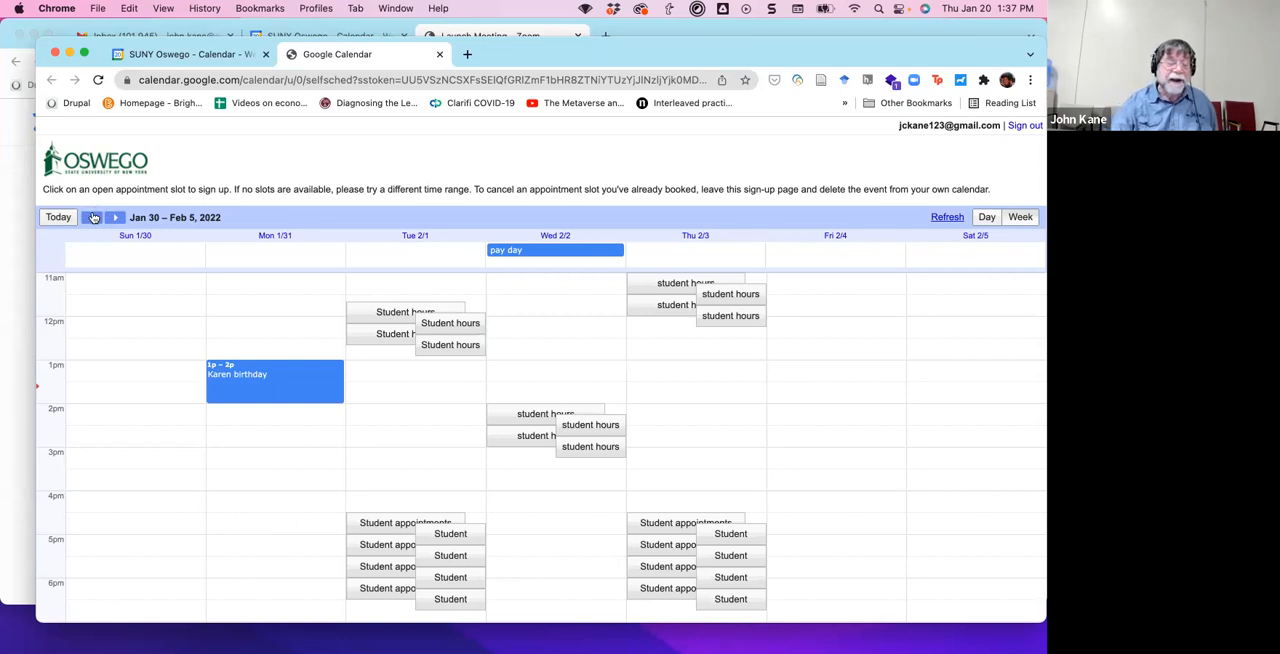
{"action": "left_click", "coordinate": [91, 218]}
{"action": "left_click", "coordinate": [91, 218]}
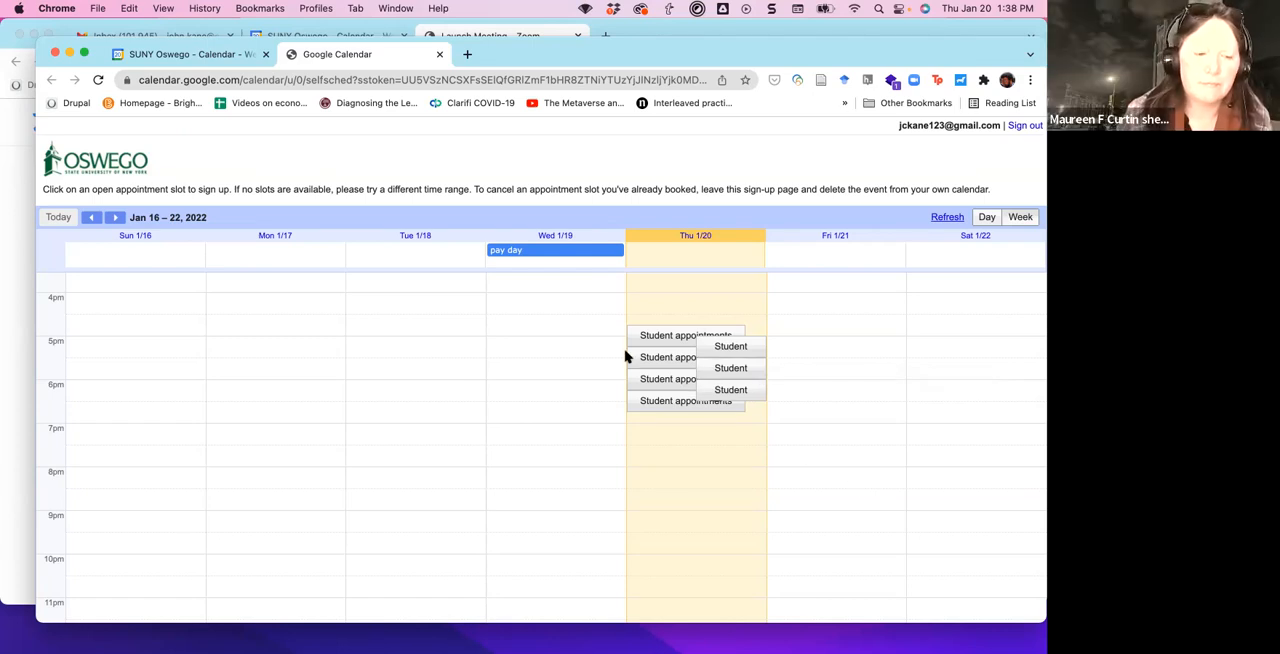
{"action": "left_click", "coordinate": [98, 80]}
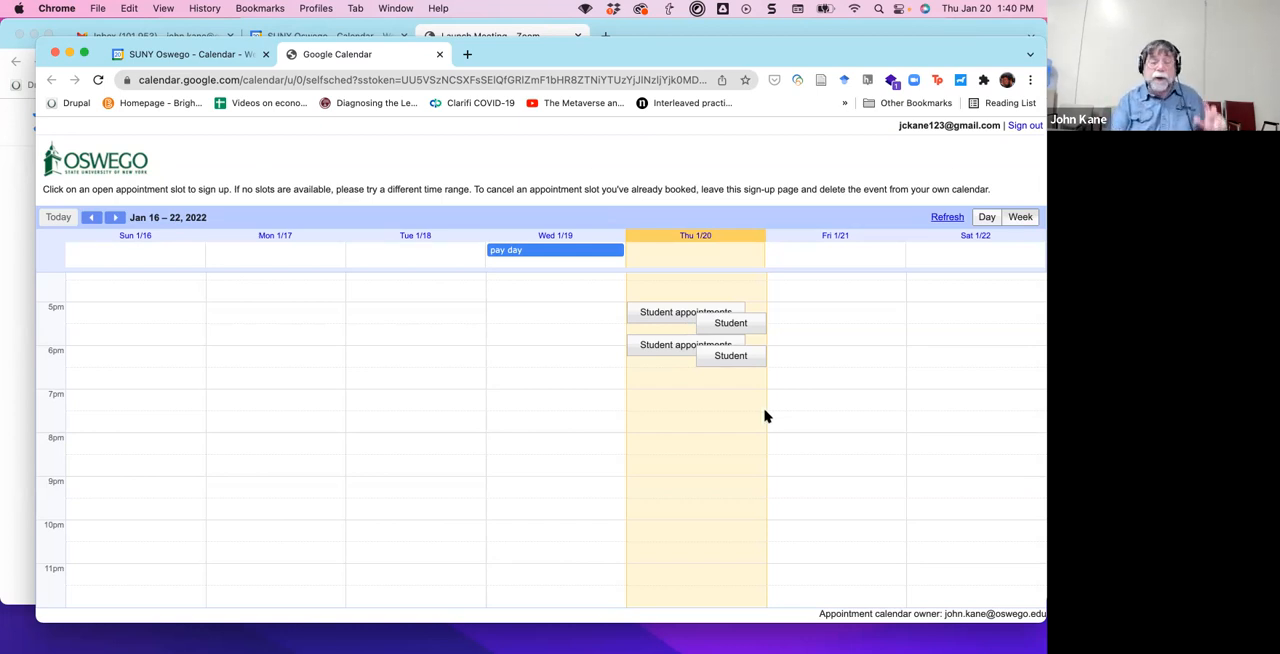
Return to the main calendar and open the details of the booked 4:30 – 4:45pm student appointment on Thursday, January 20.
{"action": "left_click", "coordinate": [187, 58]}
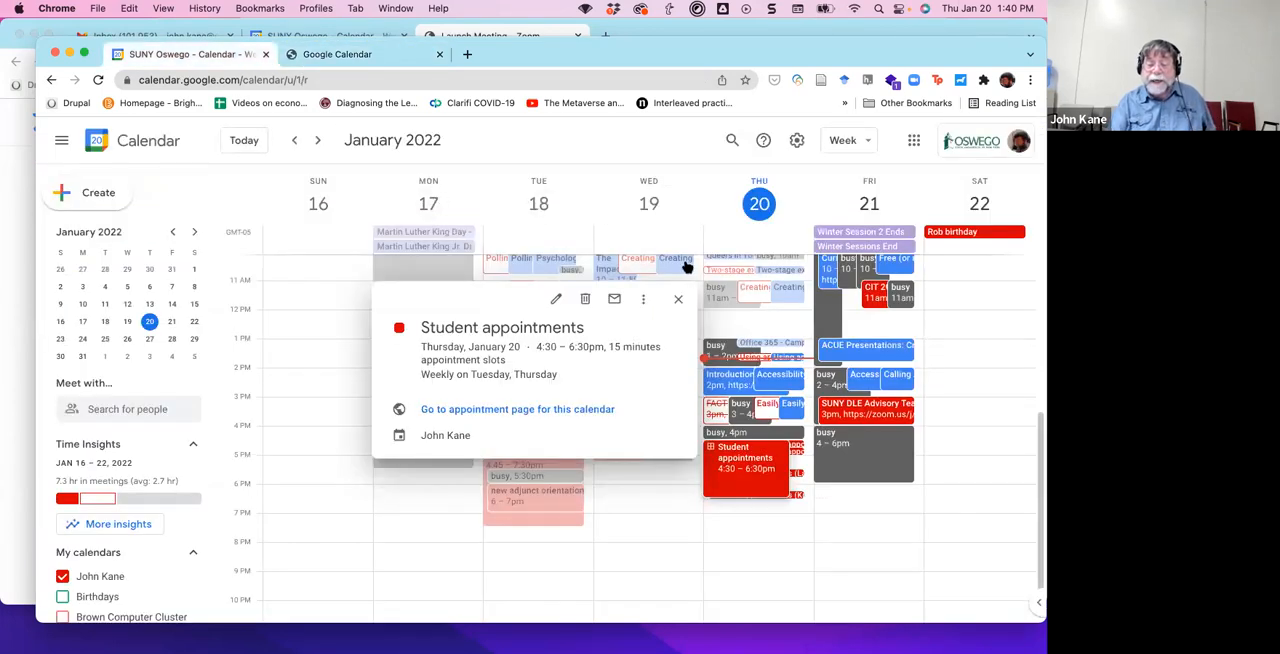
{"action": "left_click", "coordinate": [679, 300]}
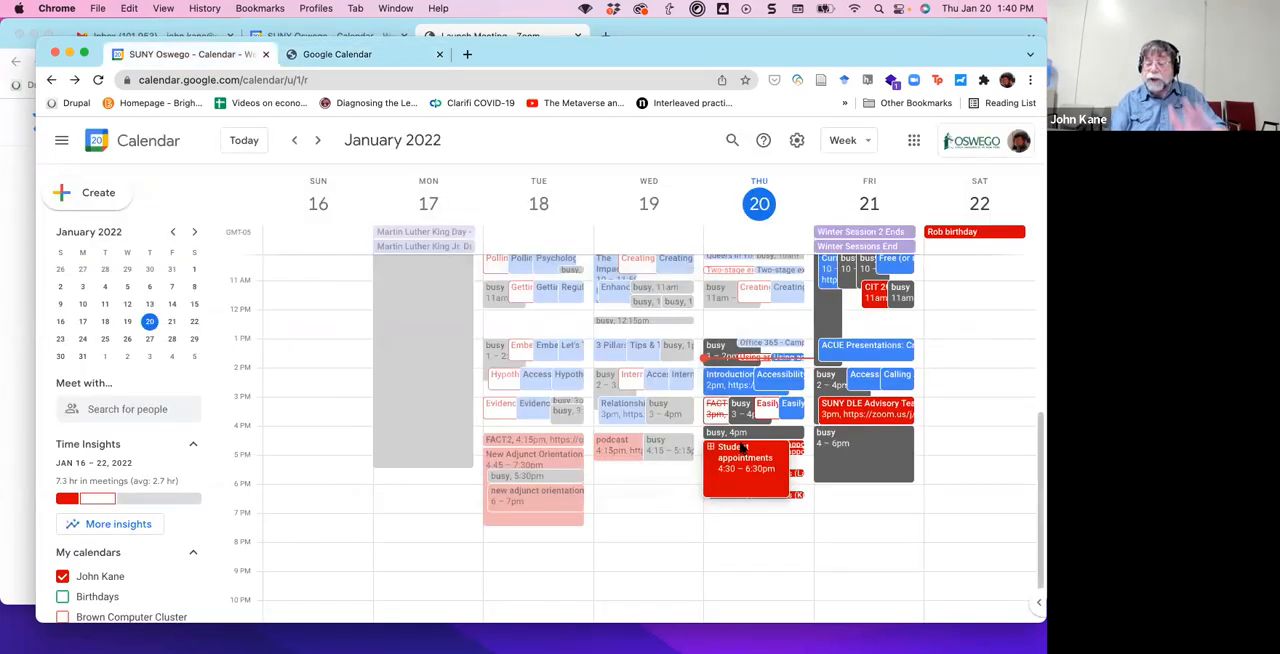
{"action": "left_click", "coordinate": [796, 444]}
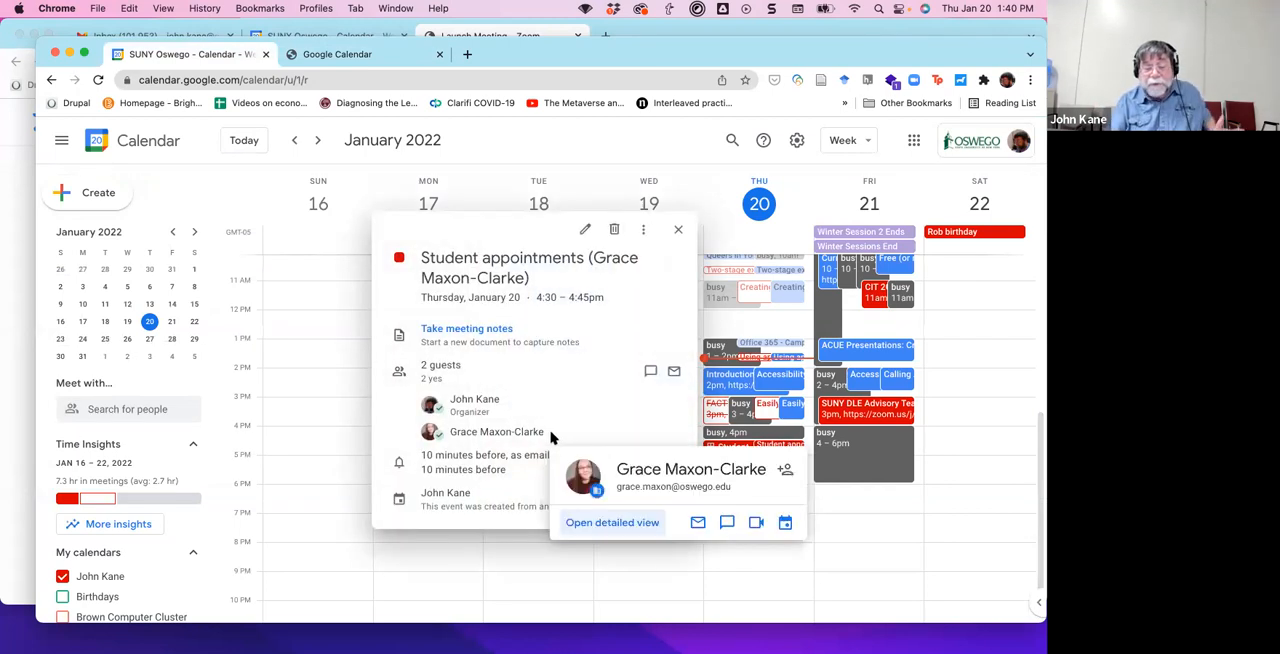
View the details of the booked 4:45 – 5:00pm student appointment on Thursday, January 20, and close them.
{"action": "left_click", "coordinate": [675, 230]}
{"action": "left_click", "coordinate": [795, 453]}
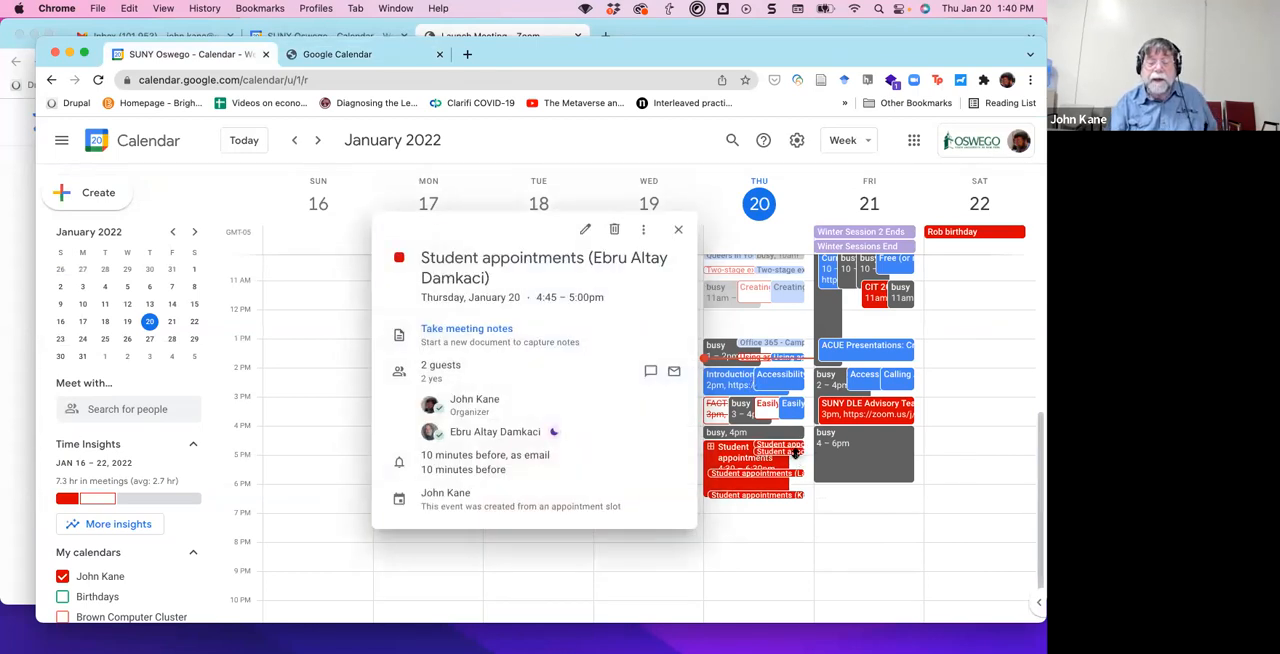
{"action": "left_click", "coordinate": [678, 233]}
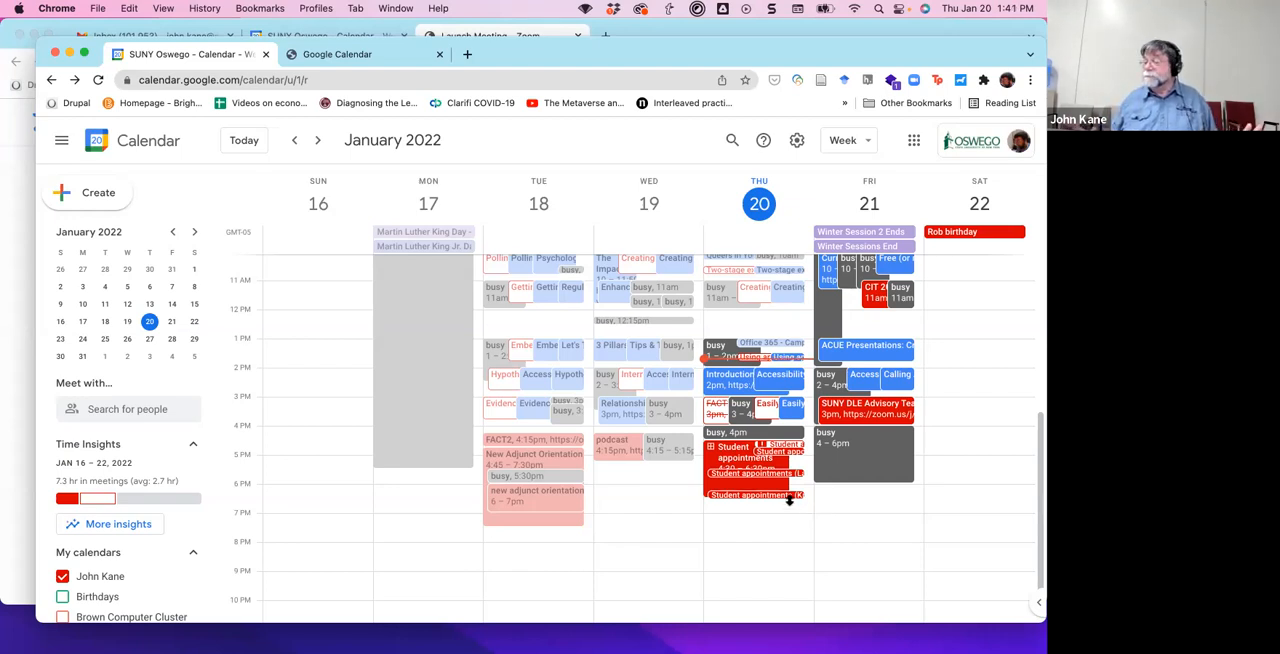
Open the Thursday, January 20 Student appointments slot event for editing and make it a Zoom meeting with the preset passcode.
{"action": "left_click", "coordinate": [733, 450]}
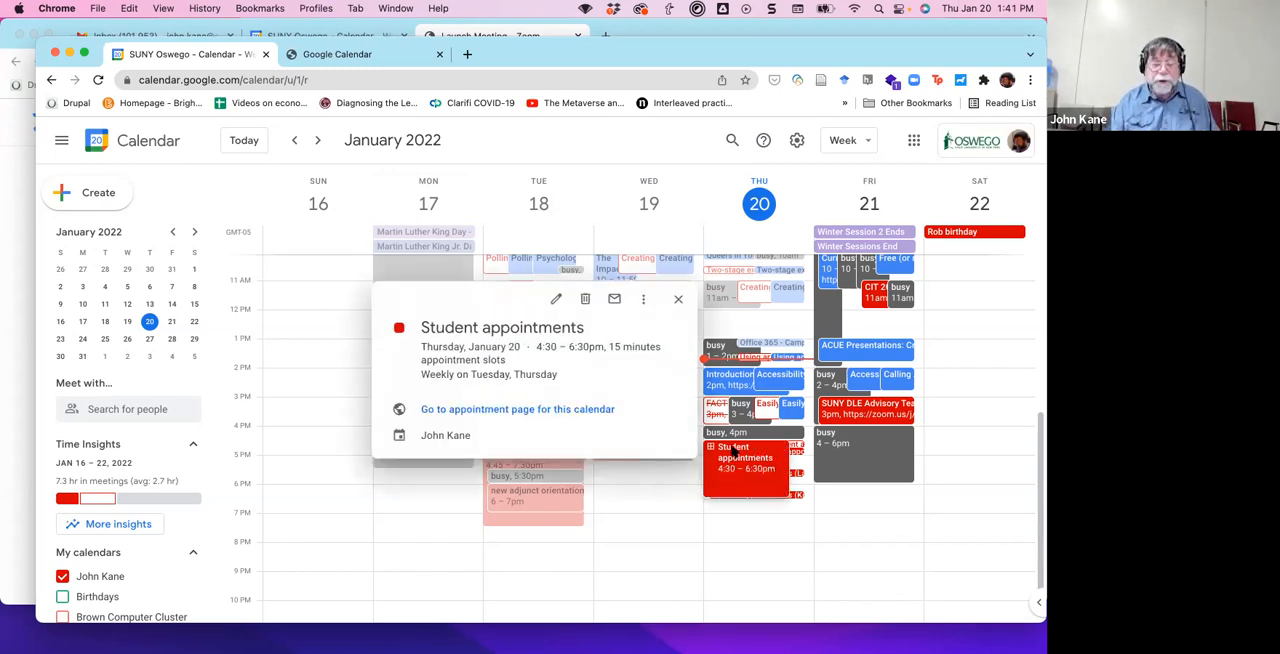
{"action": "left_click", "coordinate": [556, 298]}
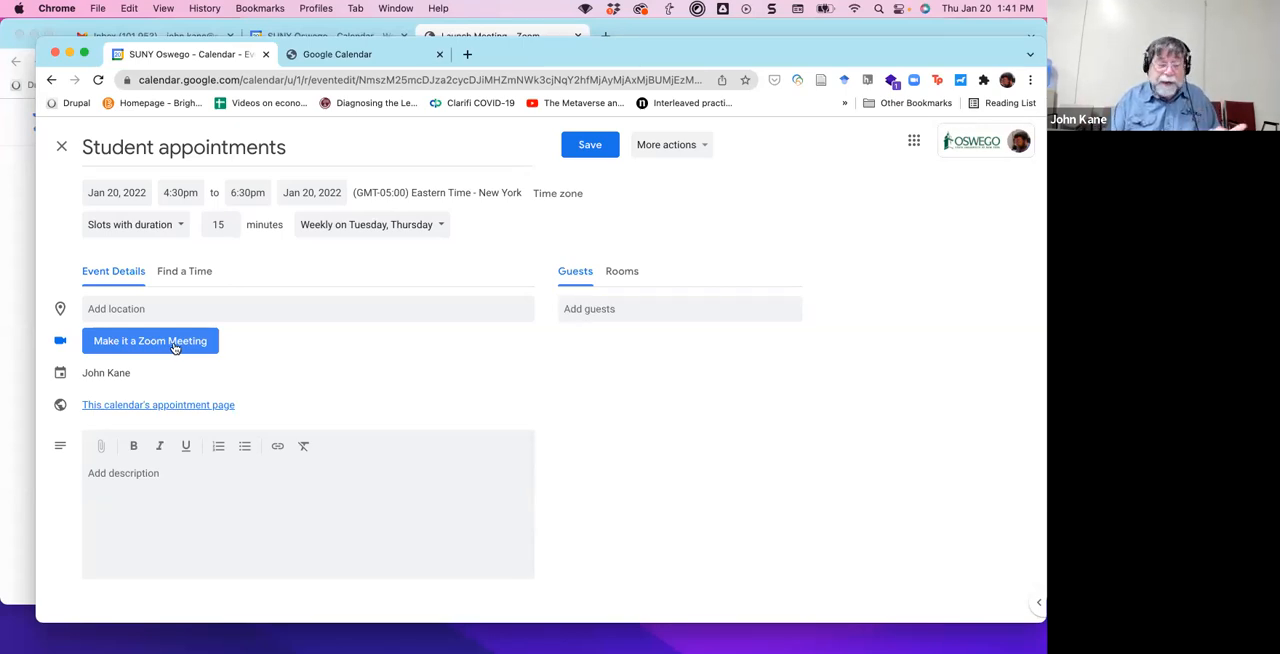
{"action": "left_click", "coordinate": [175, 347]}
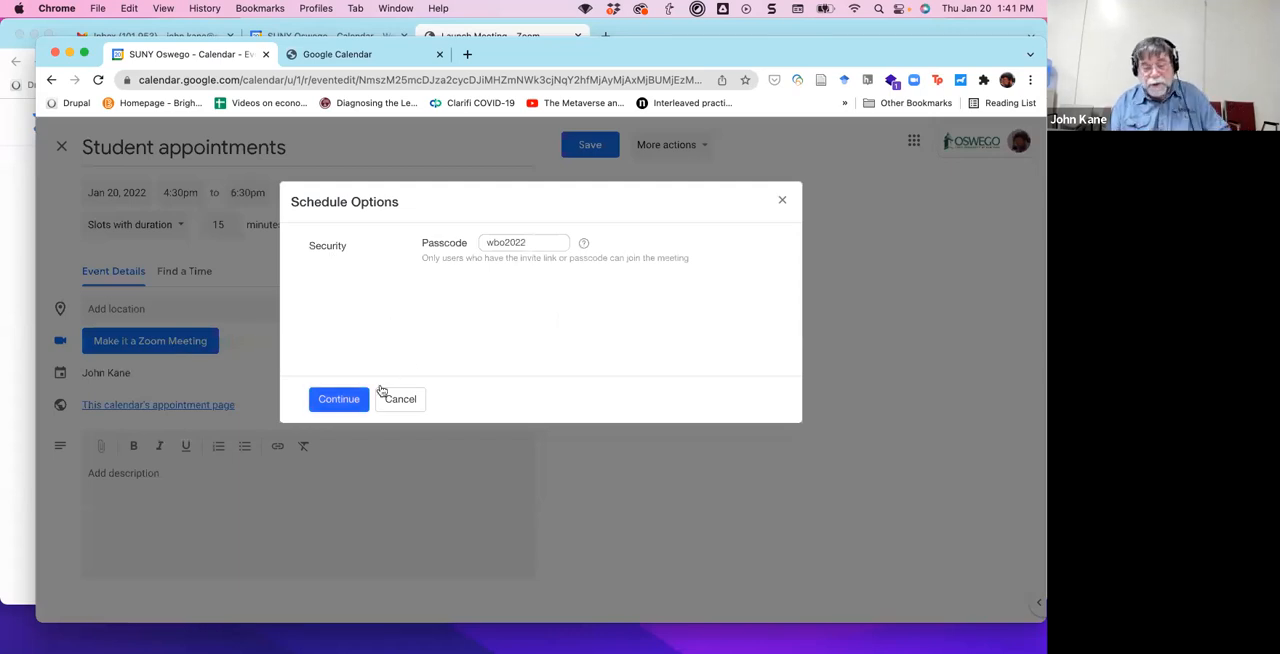
{"action": "left_click", "coordinate": [339, 399]}
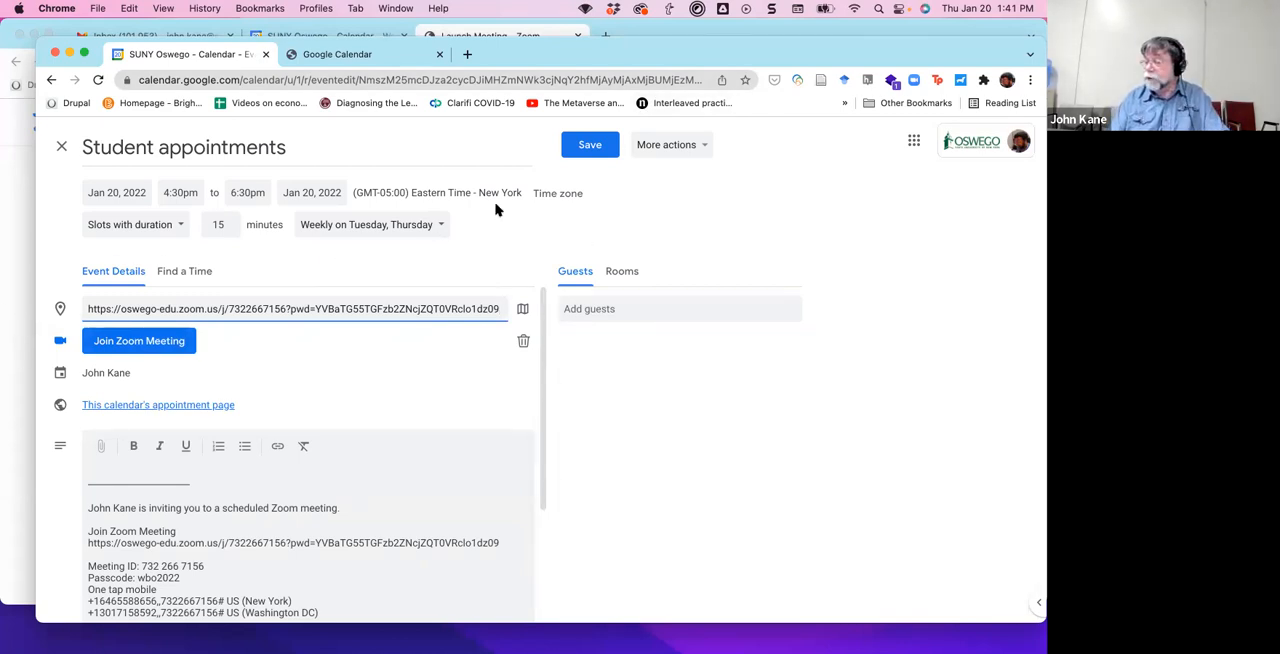
Save the edited Student appointments event and apply the change to all events in the series.
{"action": "left_click", "coordinate": [591, 146]}
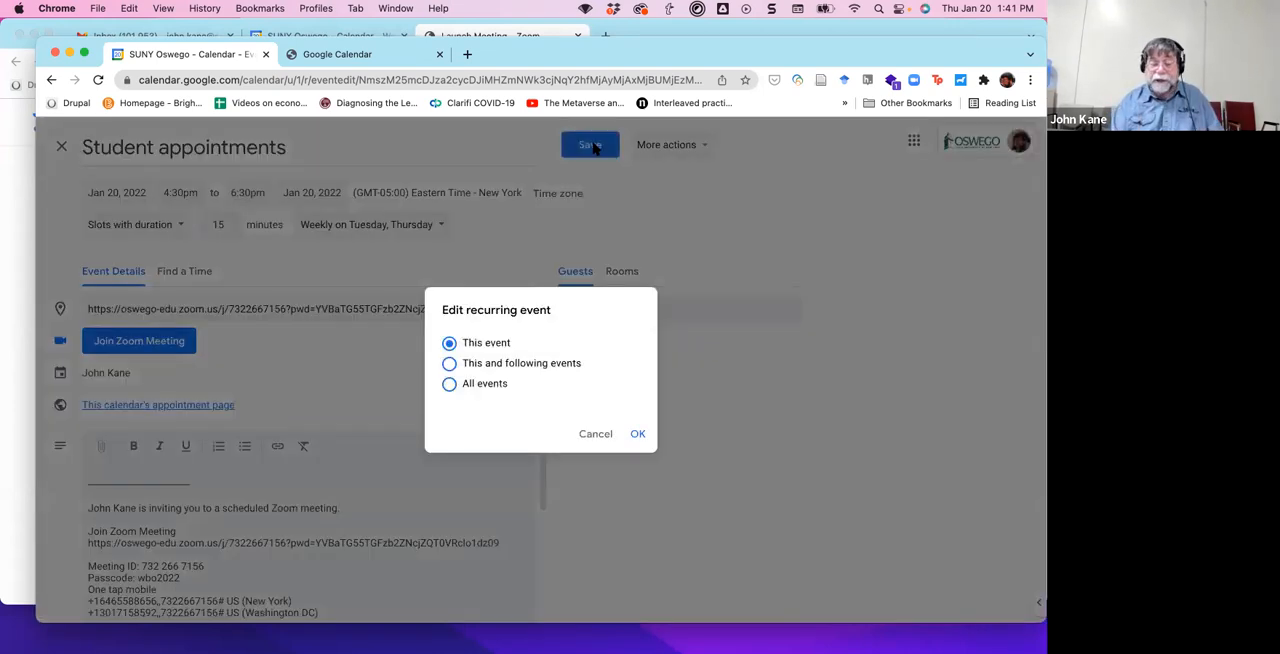
{"action": "left_click", "coordinate": [450, 386]}
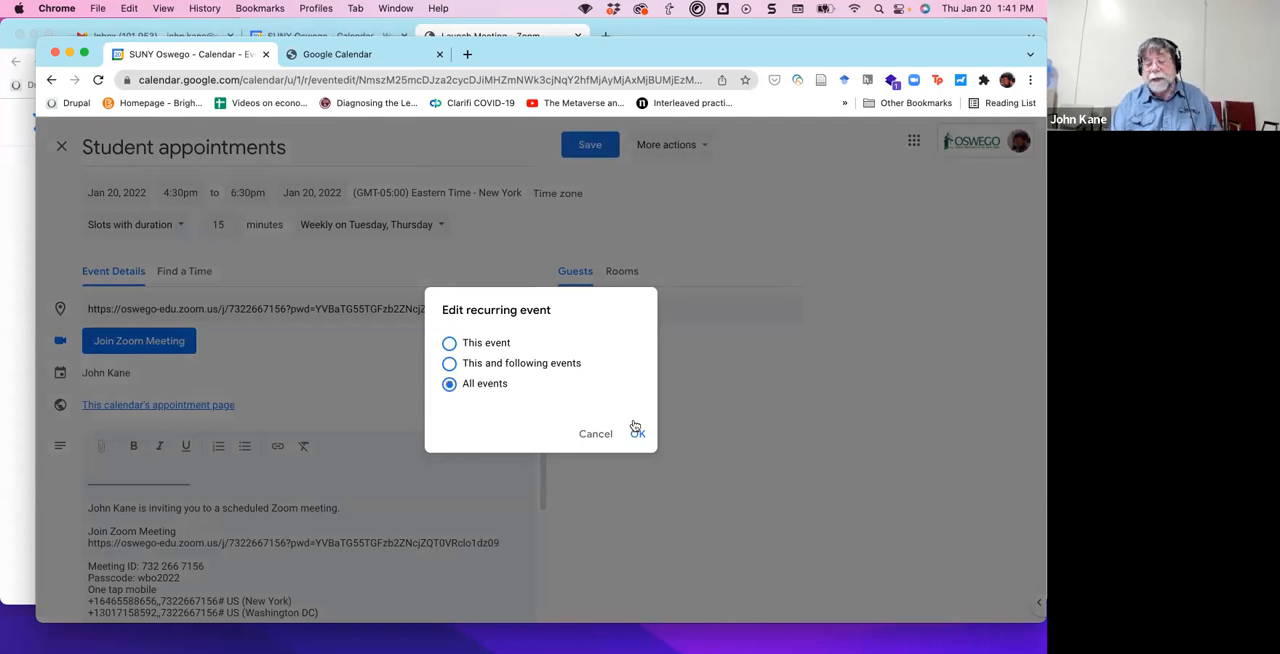
{"action": "left_click", "coordinate": [637, 434]}
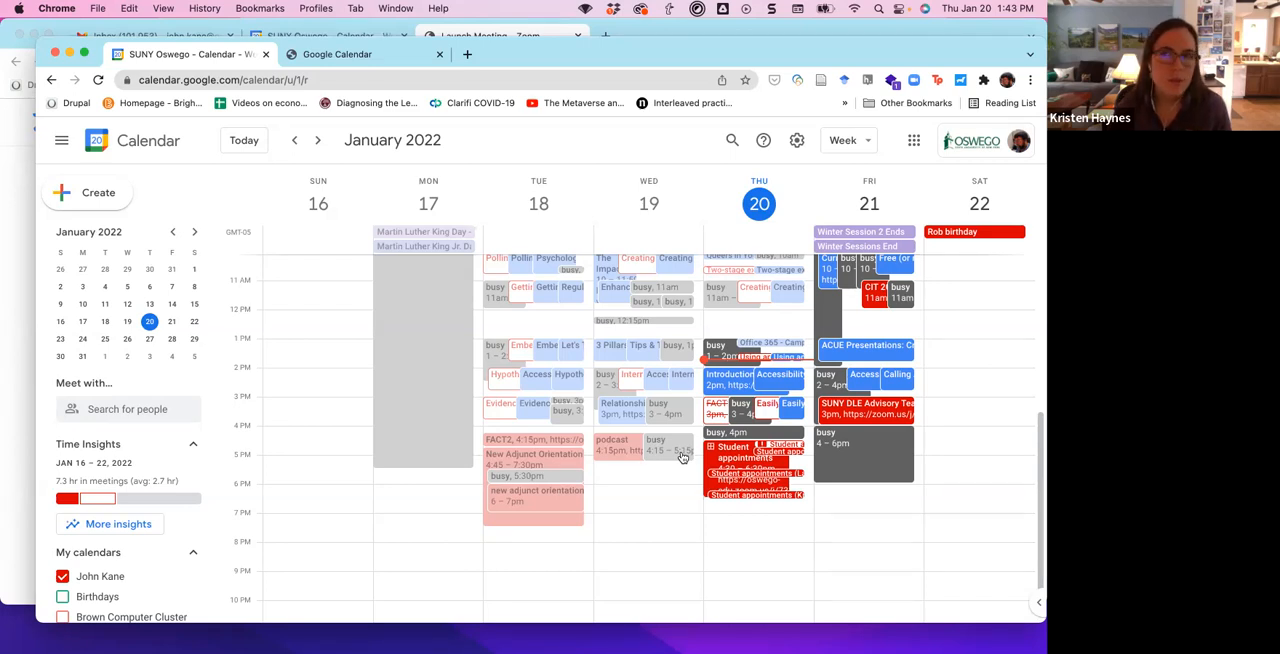
Delete all events in the recurring Student appointments series, starting from the Thursday, January 20 slot event.
{"action": "left_click", "coordinate": [735, 457]}
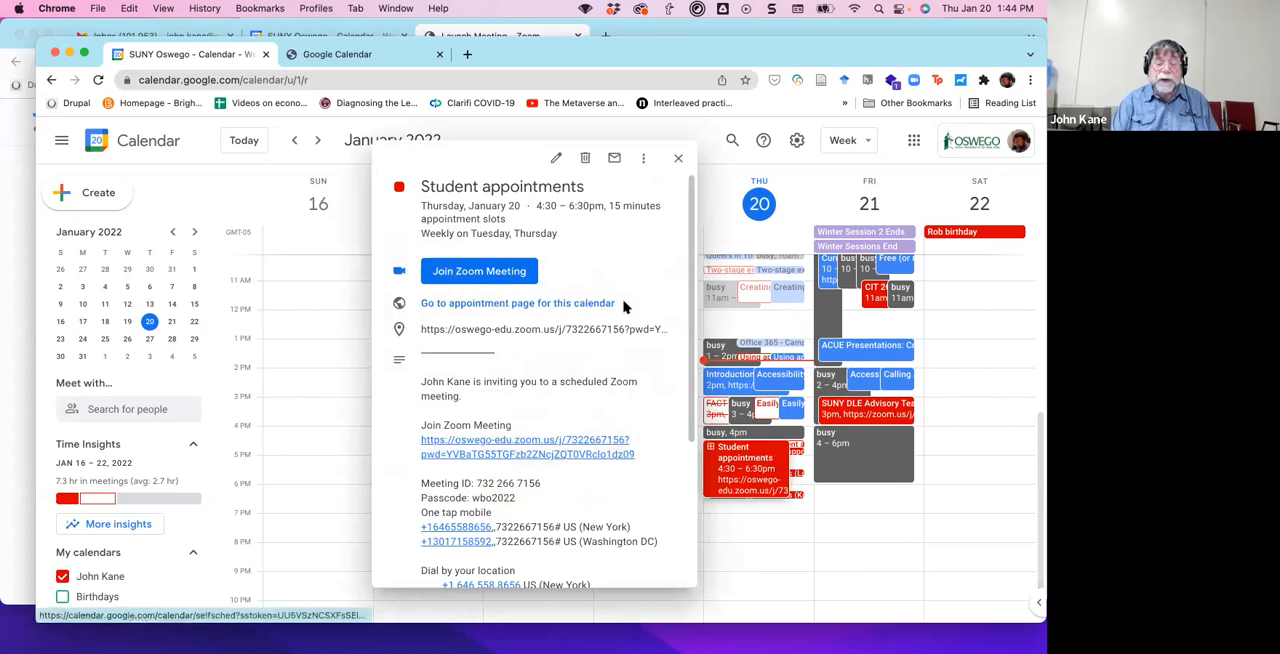
{"action": "left_click", "coordinate": [587, 158]}
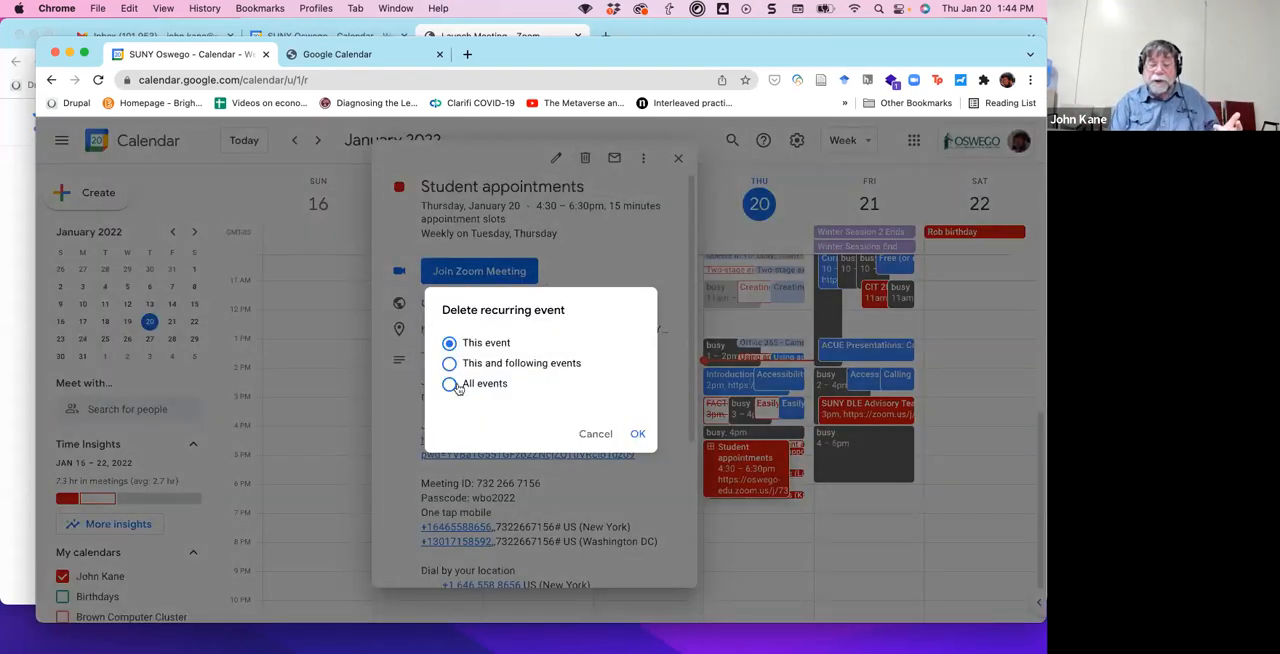
{"action": "left_click", "coordinate": [452, 385]}
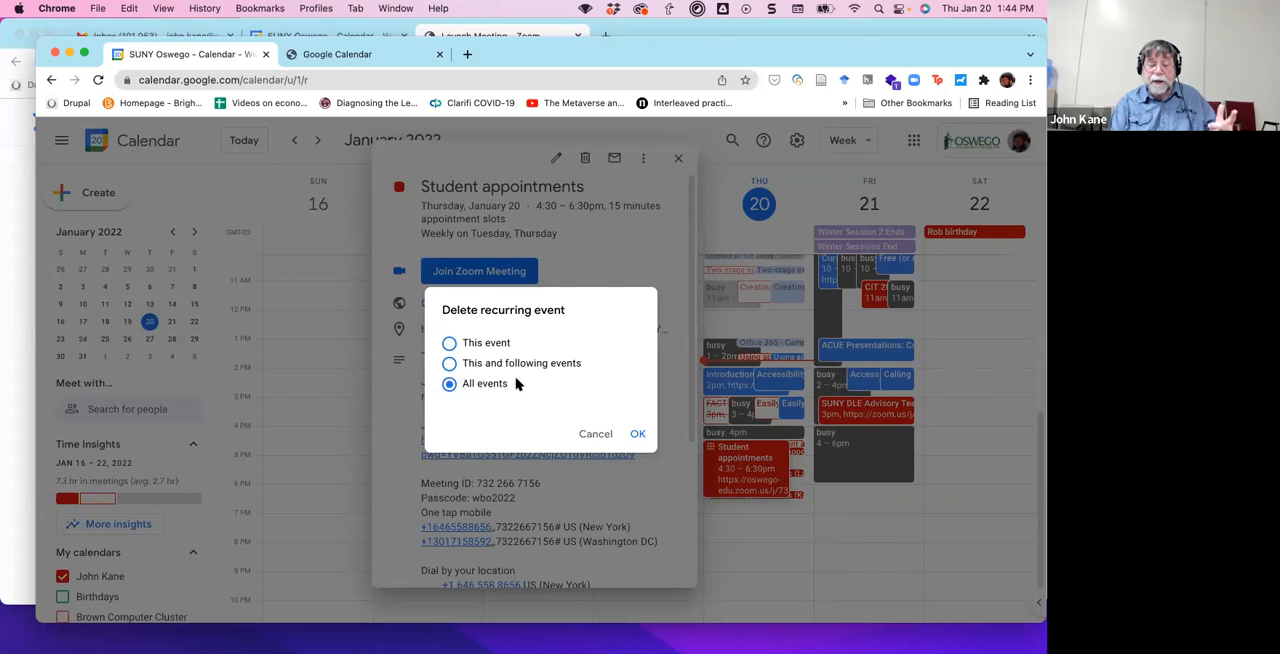
{"action": "left_click", "coordinate": [637, 434]}
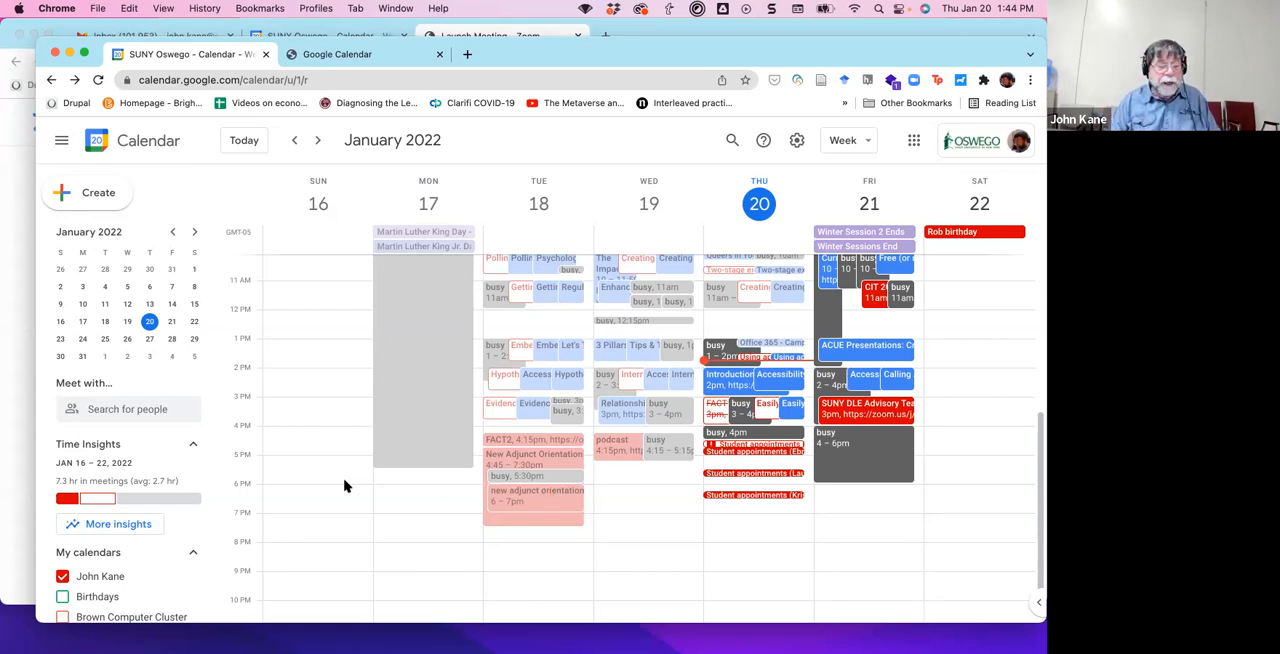
{"action": "scroll", "coordinate": [305, 497], "scroll_direction": "down", "scroll_amount": 1}
{"action": "scroll", "coordinate": [340, 450], "scroll_direction": "up", "scroll_amount": 1}
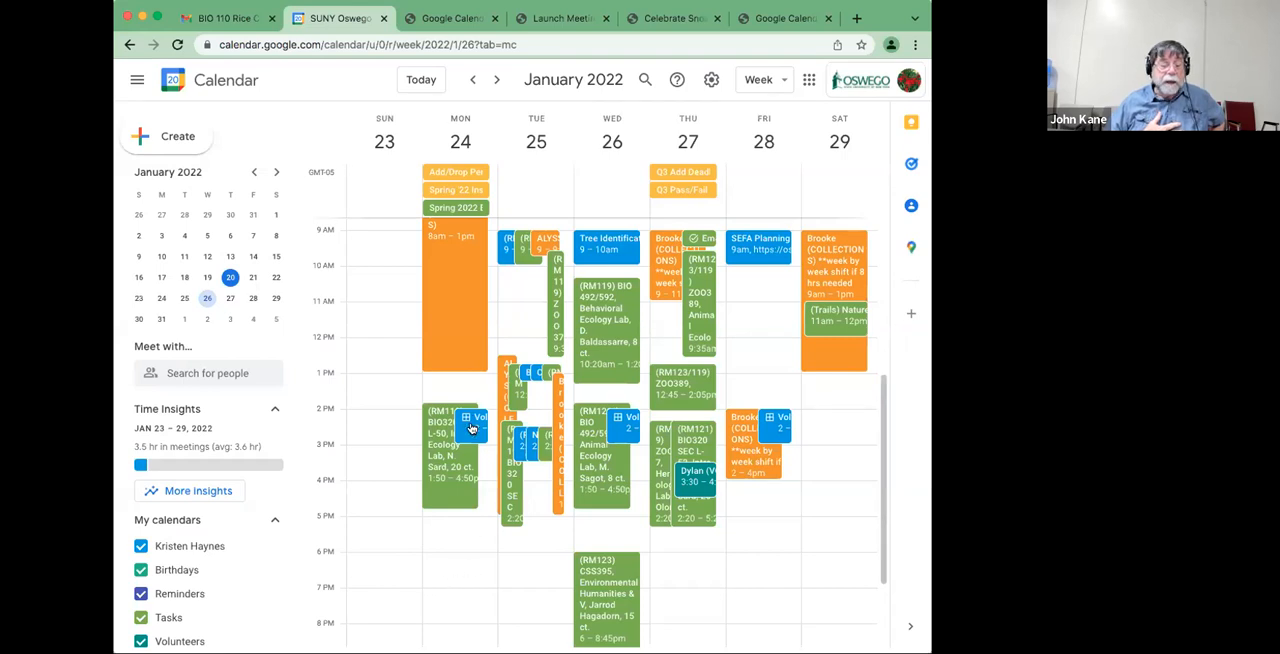
Open the Monday, January 24 Volunteer Slot event for editing, check it for a video meeting option, and close it without changes.
{"action": "left_click", "coordinate": [472, 421]}
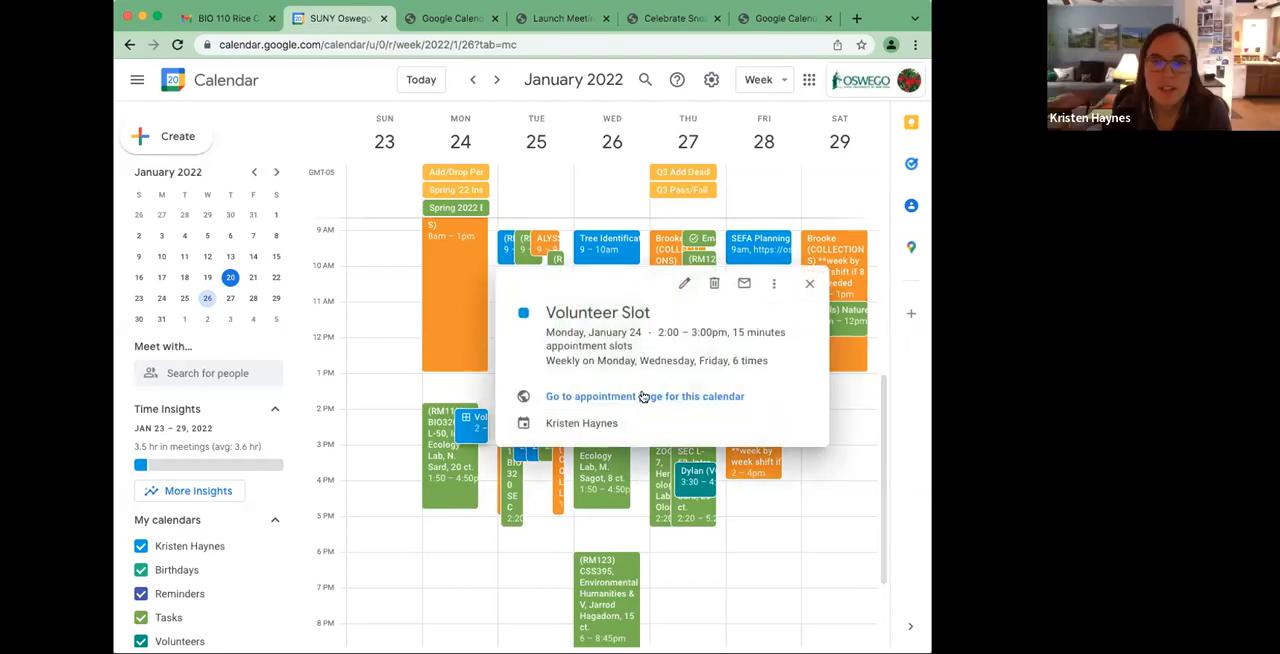
{"action": "left_click", "coordinate": [686, 284]}
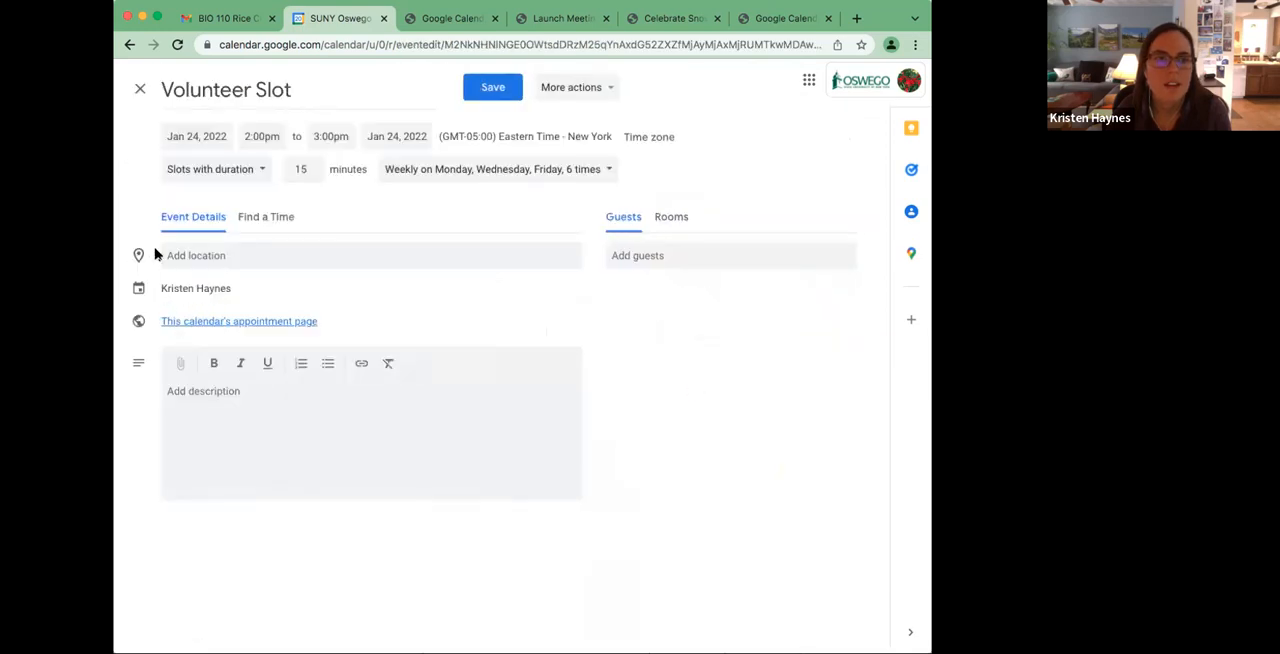
{"action": "left_click", "coordinate": [212, 255]}
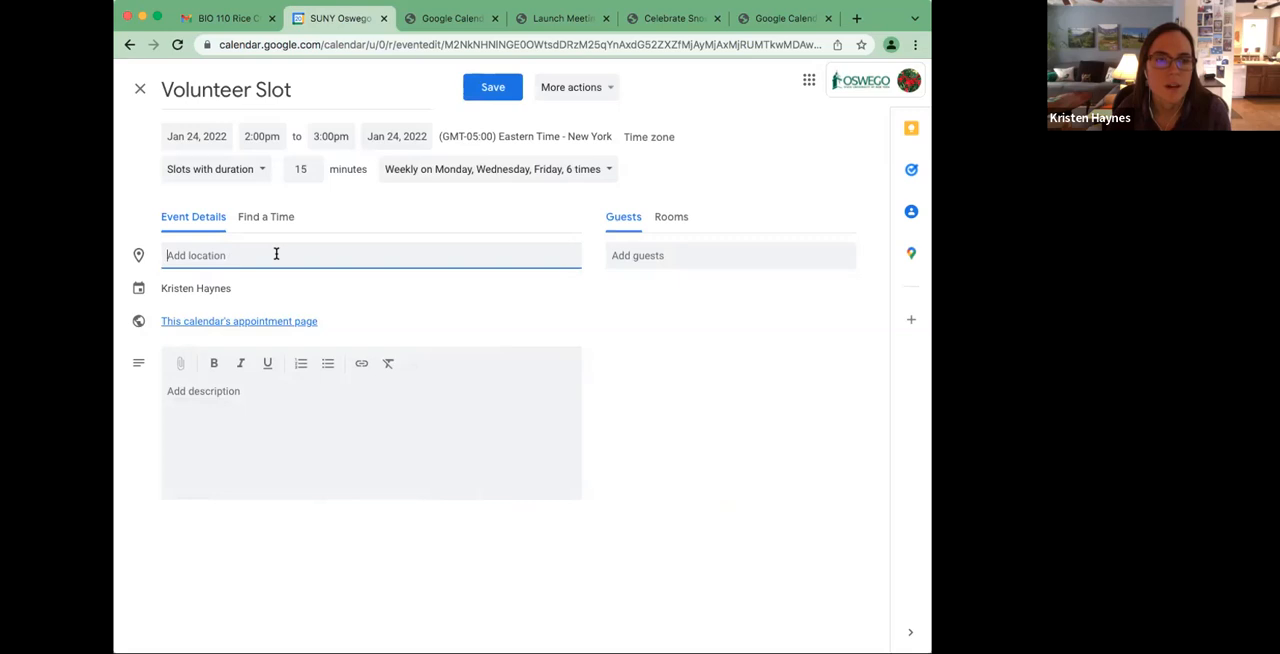
{"action": "left_click", "coordinate": [139, 91]}
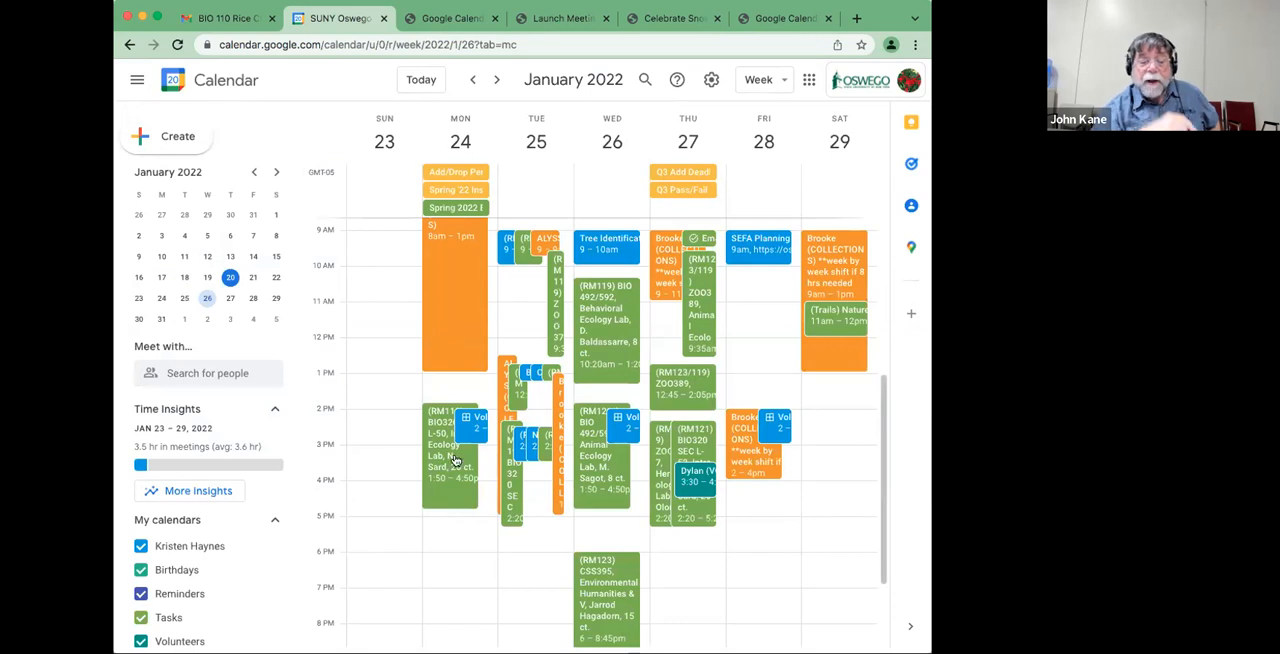
Compare the conferencing options of a regular event and appointment slots for Monday, January 24, 4:00 – 5:00pm, and discard the draft.
{"action": "left_click", "coordinate": [470, 492]}
{"action": "left_click", "coordinate": [705, 237]}
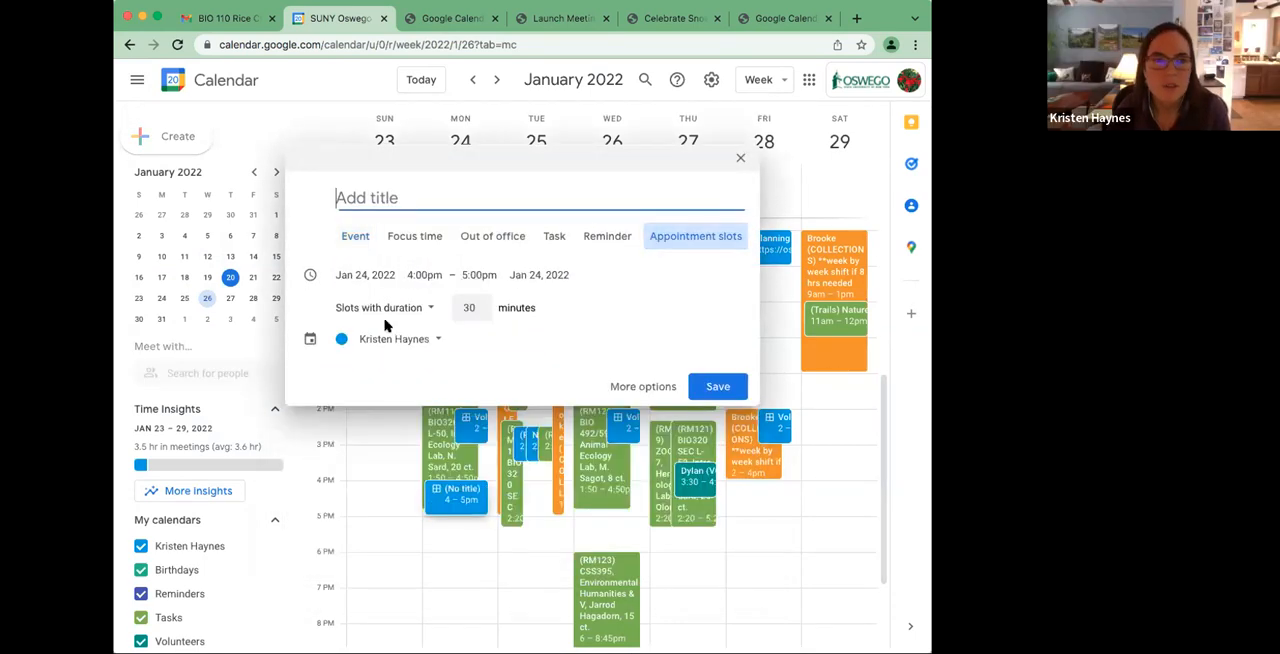
{"action": "left_click", "coordinate": [342, 236]}
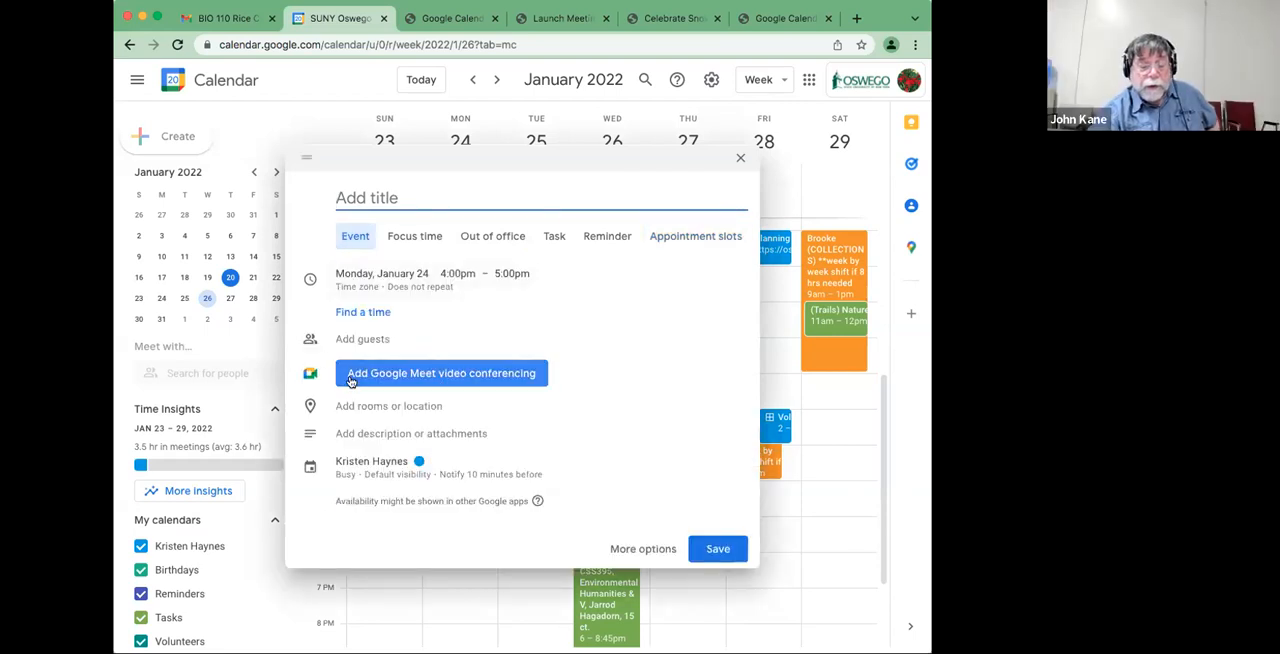
{"action": "left_click", "coordinate": [660, 240]}
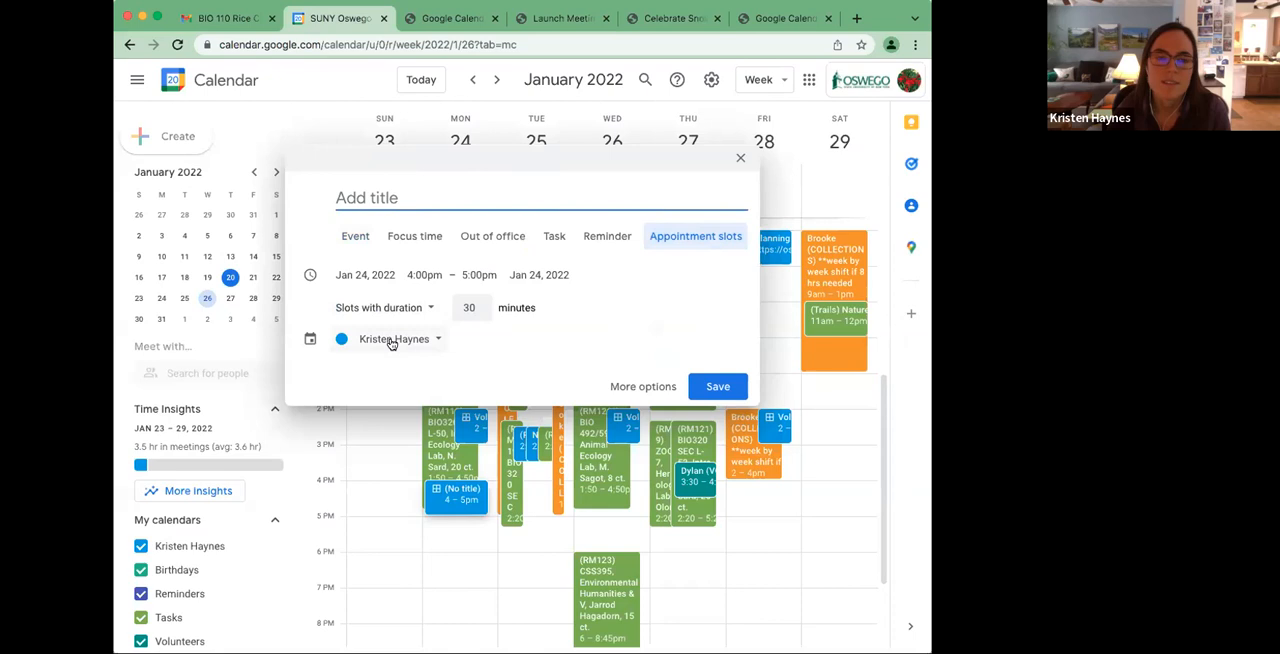
{"action": "left_click", "coordinate": [640, 387]}
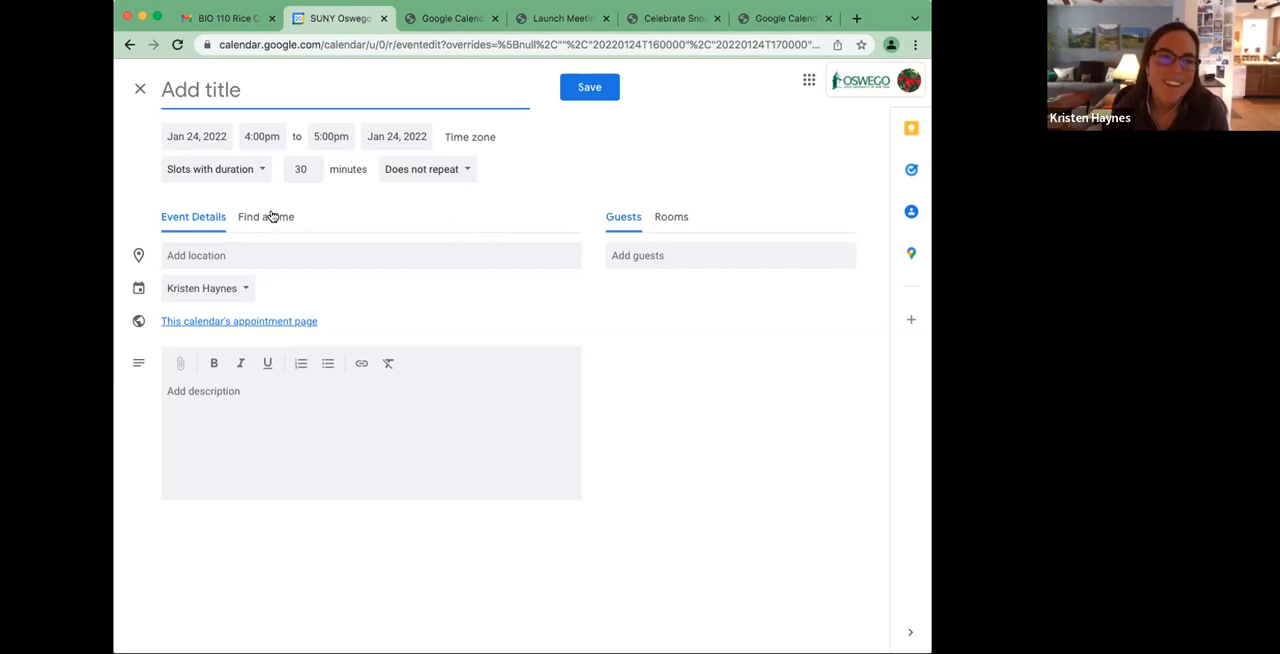
{"action": "left_click", "coordinate": [138, 90]}
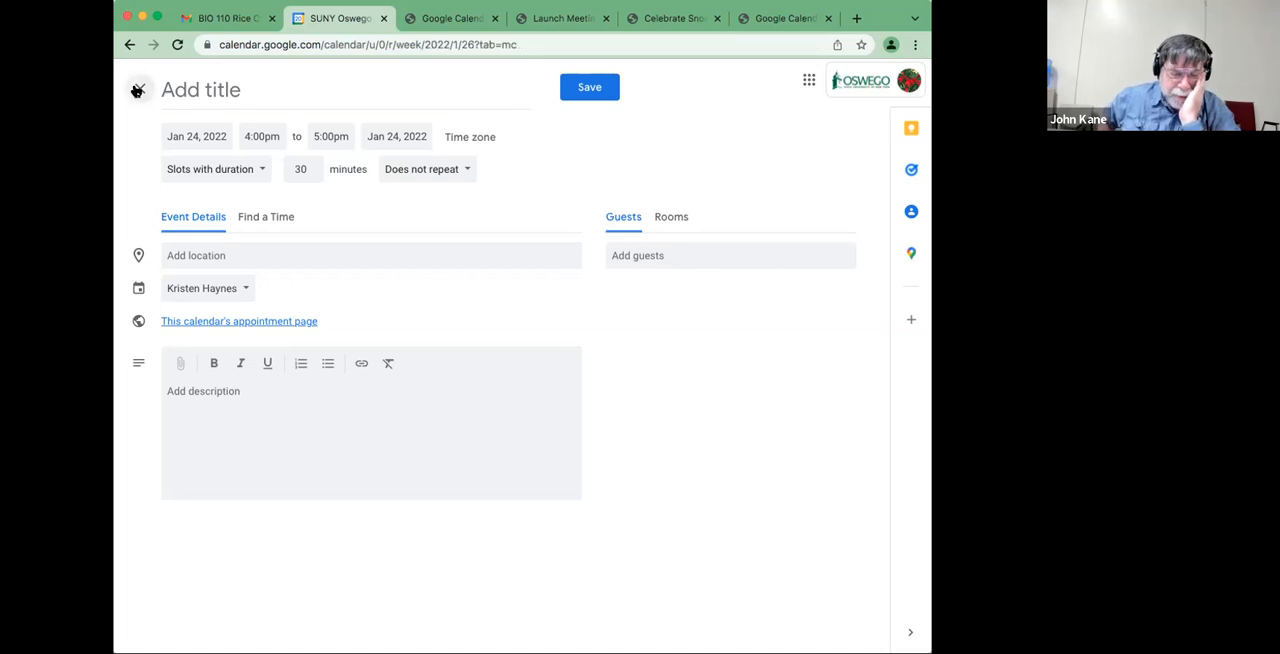
Recheck the full options and location field of a new January 24 appointment-slots event, and cancel its creation.
{"action": "left_click", "coordinate": [478, 490]}
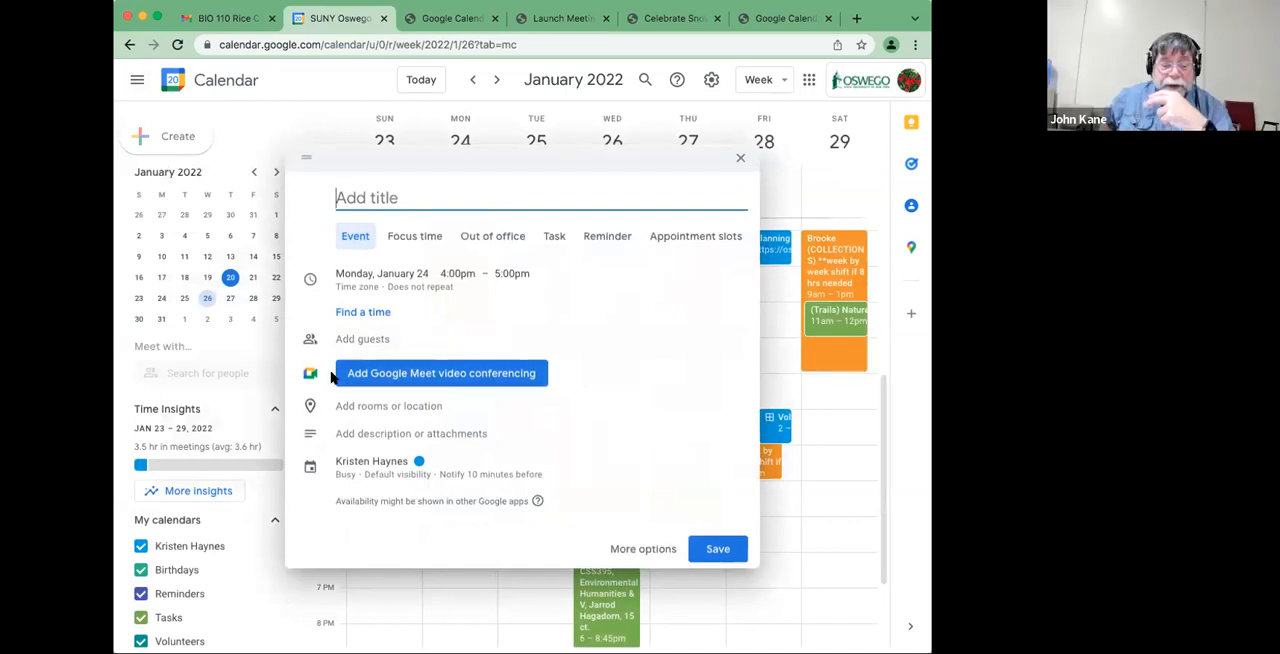
{"action": "left_click", "coordinate": [665, 237]}
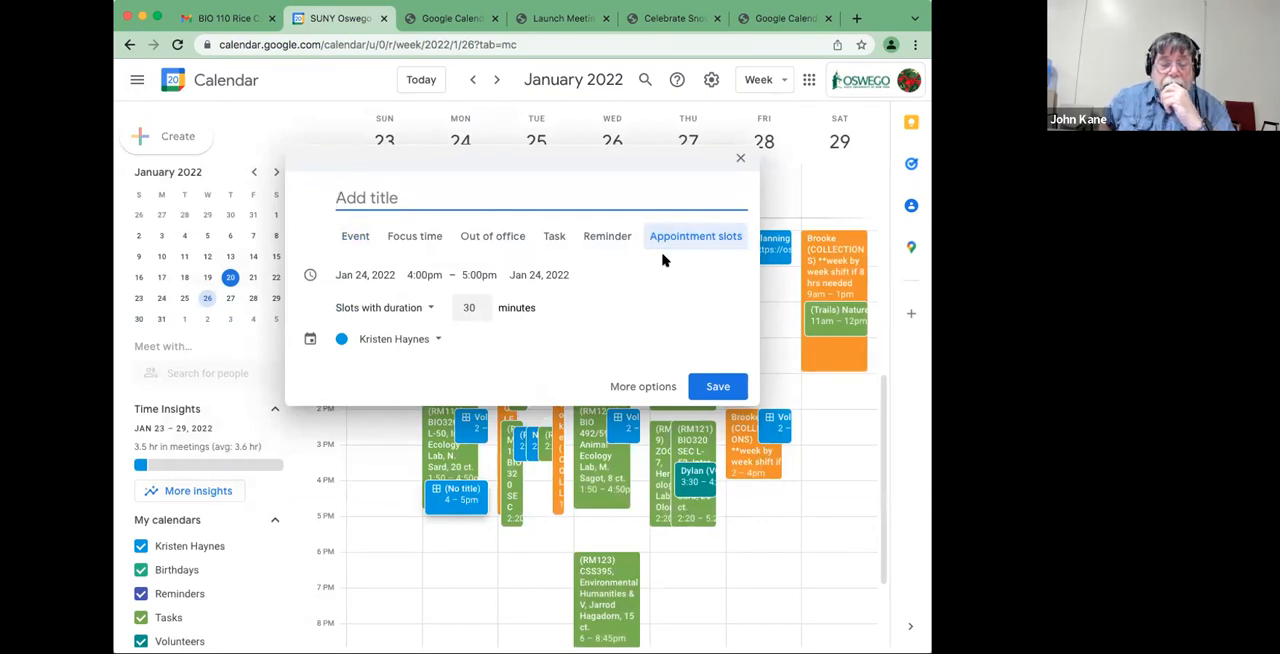
{"action": "left_click", "coordinate": [640, 386]}
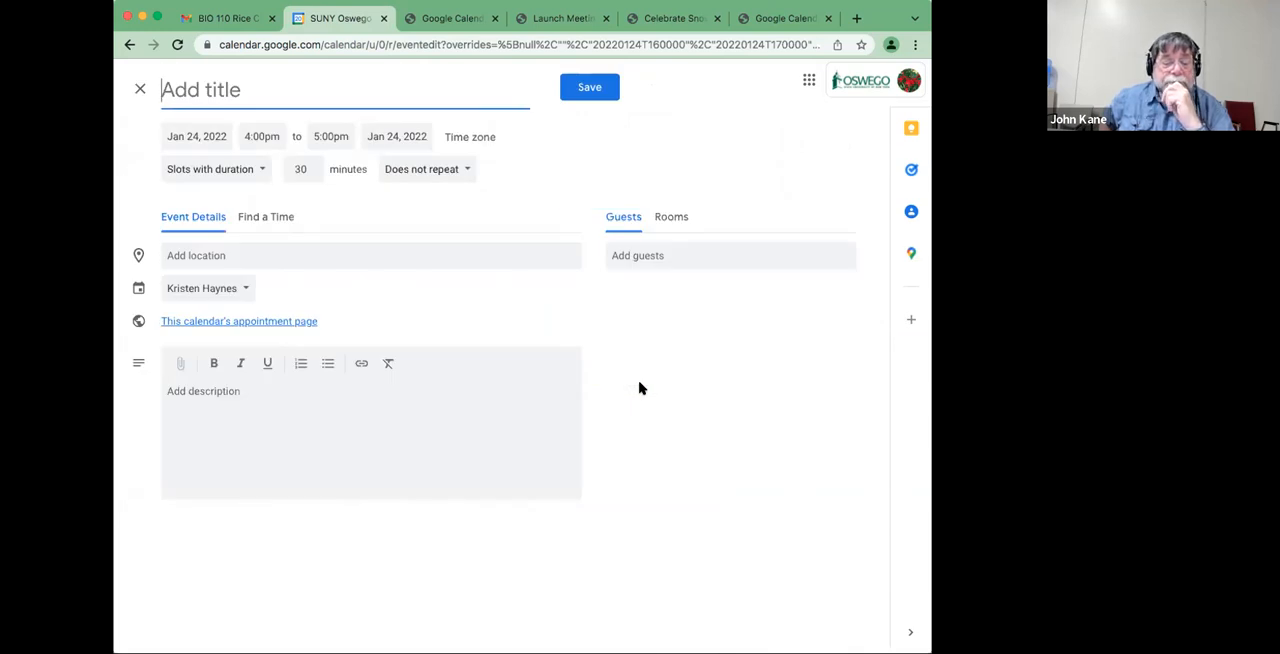
{"action": "left_click", "coordinate": [327, 246]}
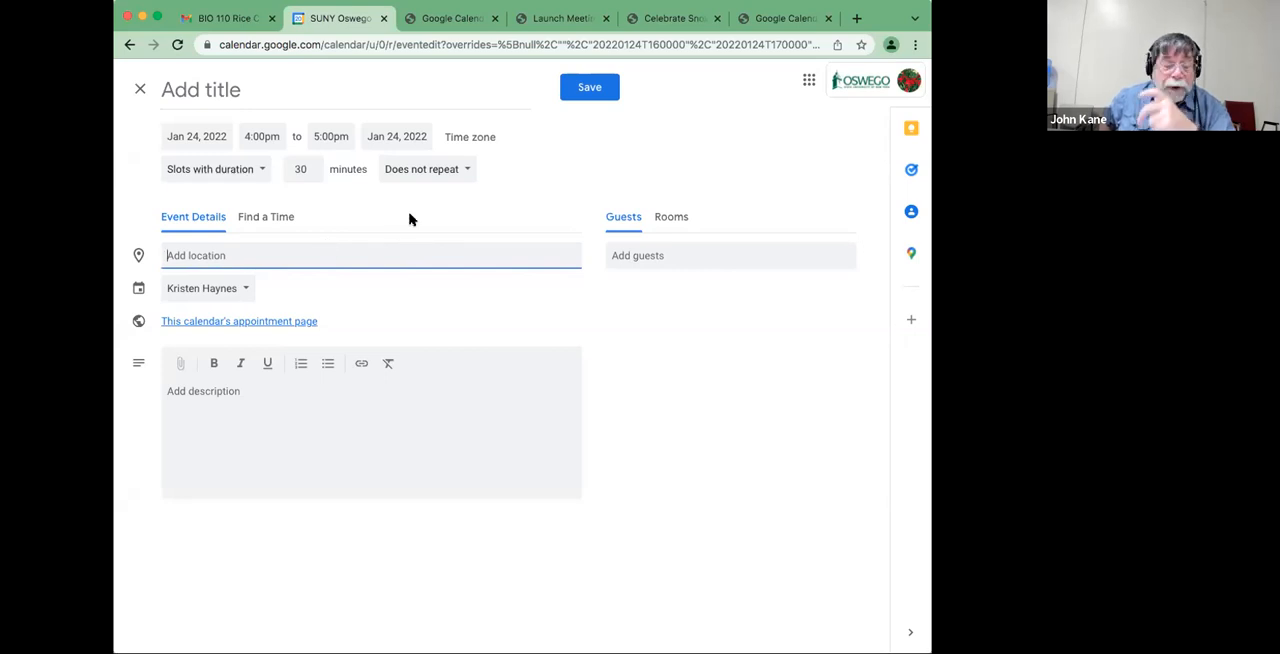
{"action": "left_click", "coordinate": [139, 92]}
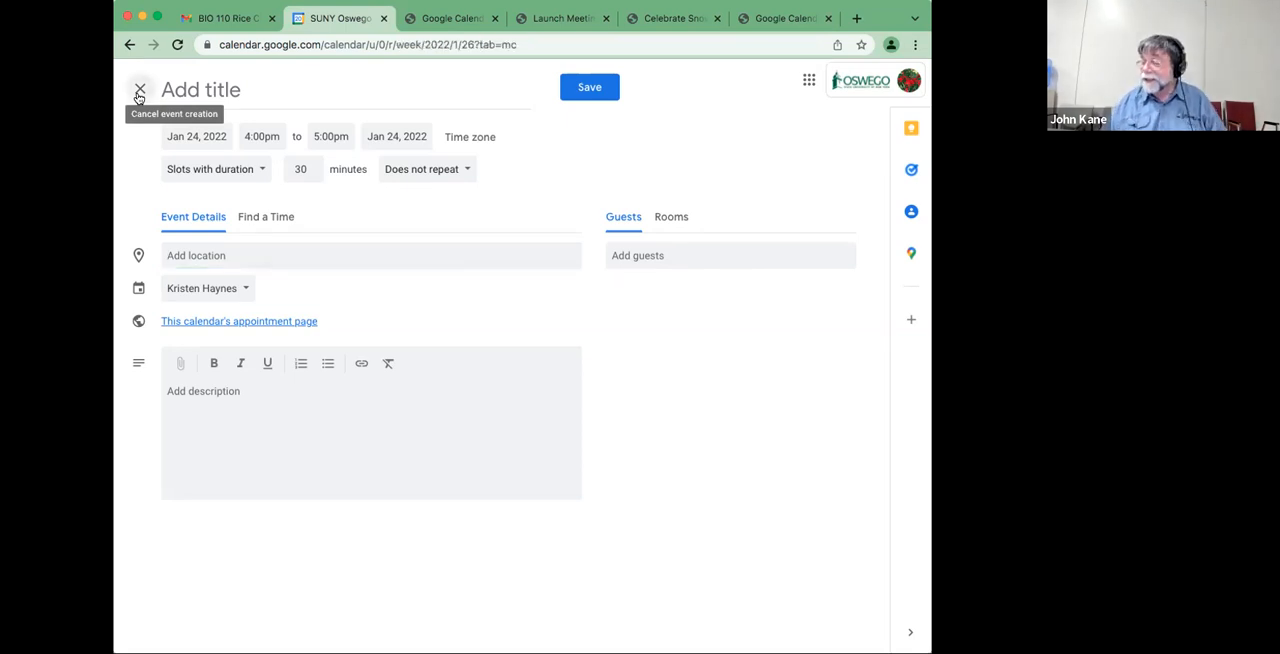
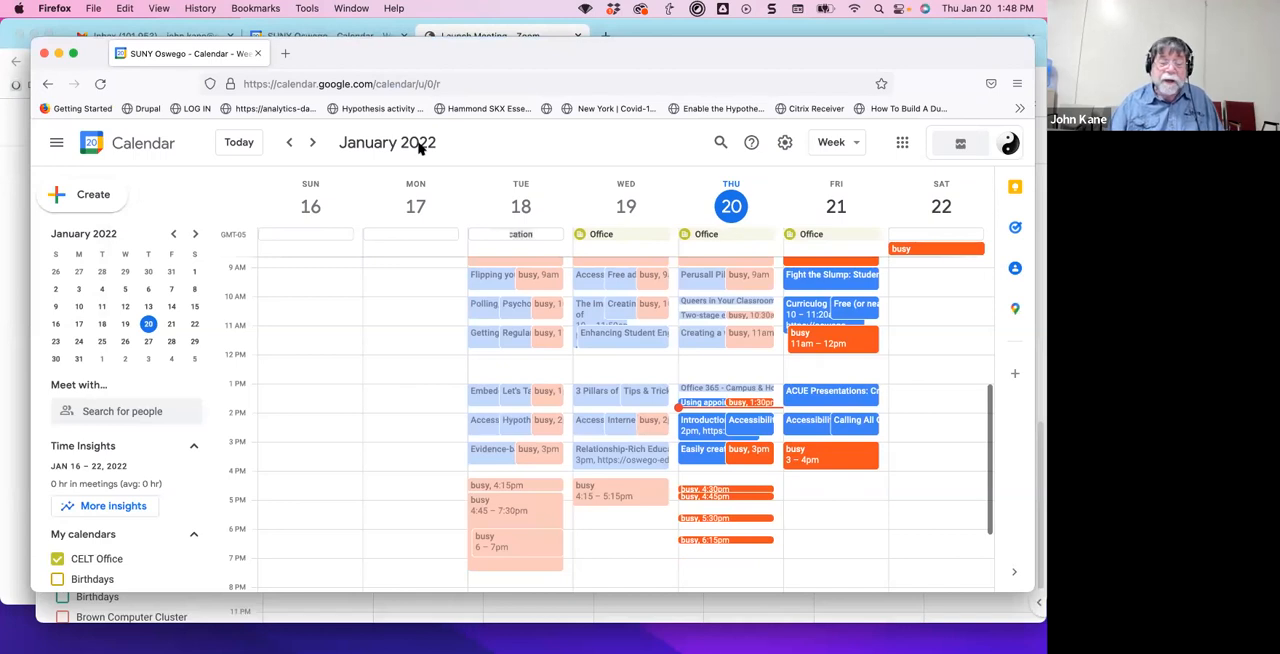
Start a new appointment-slots event for January 21, 5:00 – 6:00pm, with 10-minute slots, and open its full options.
{"action": "left_click_drag", "start_coordinate": [795, 506], "coordinate": [872, 526]}
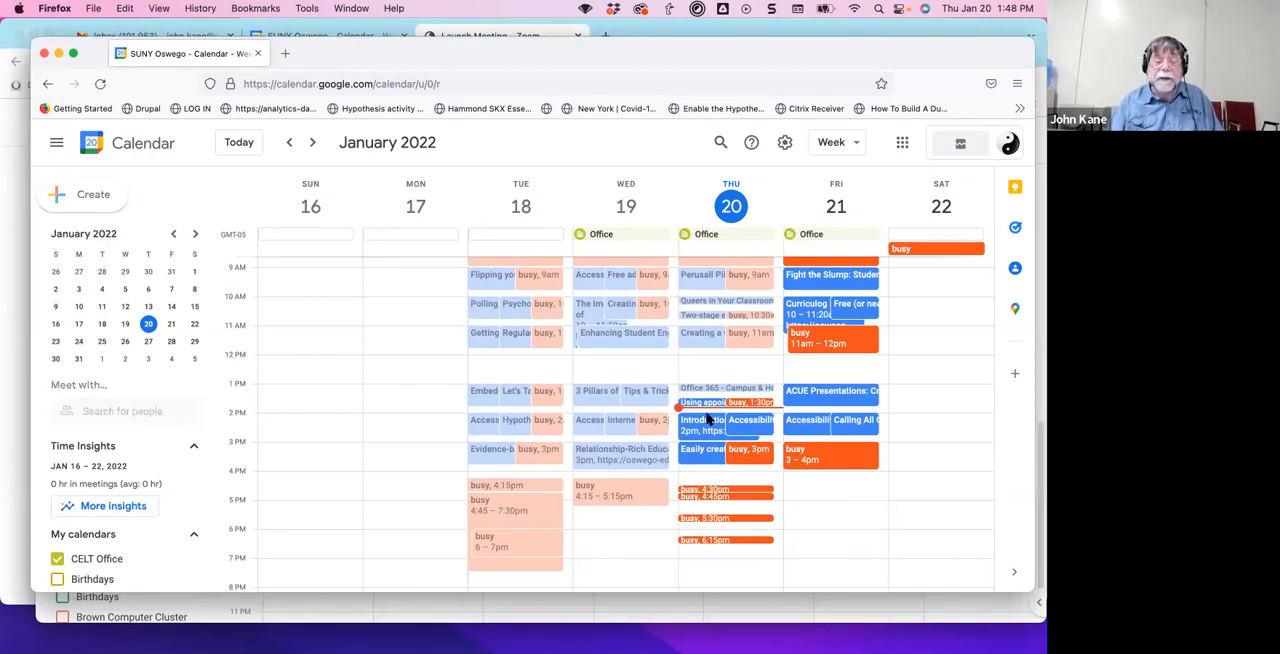
{"action": "left_click", "coordinate": [709, 244]}
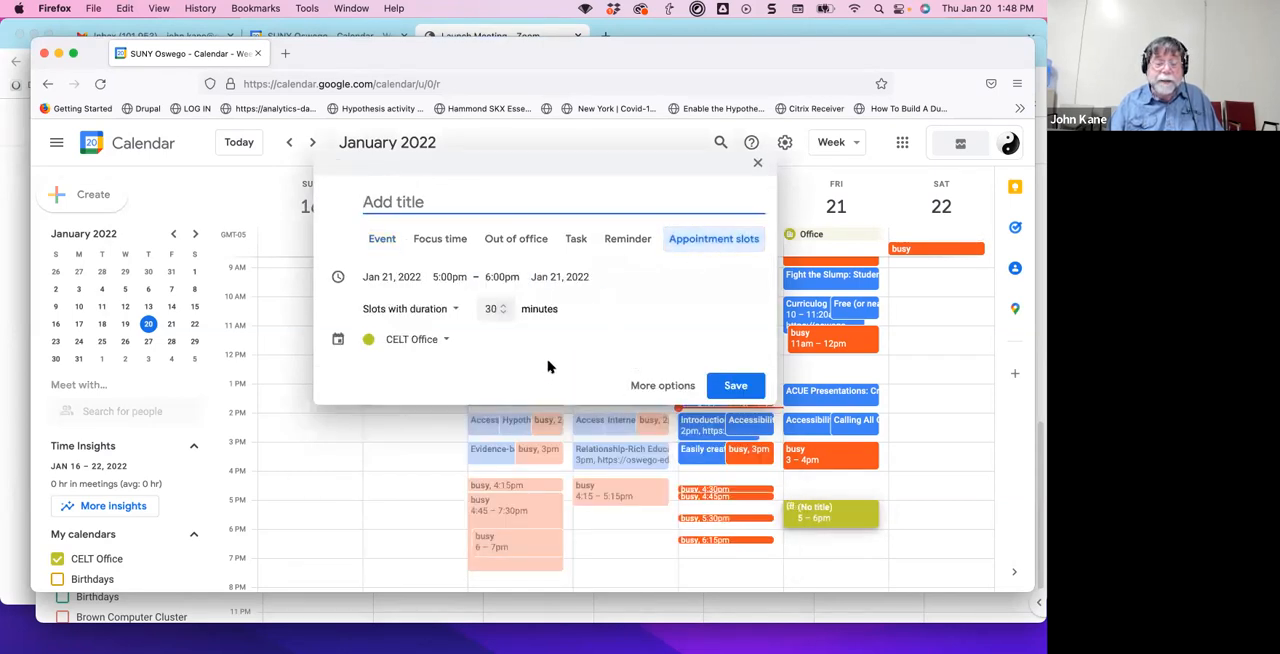
{"action": "double_click", "coordinate": [491, 308]}
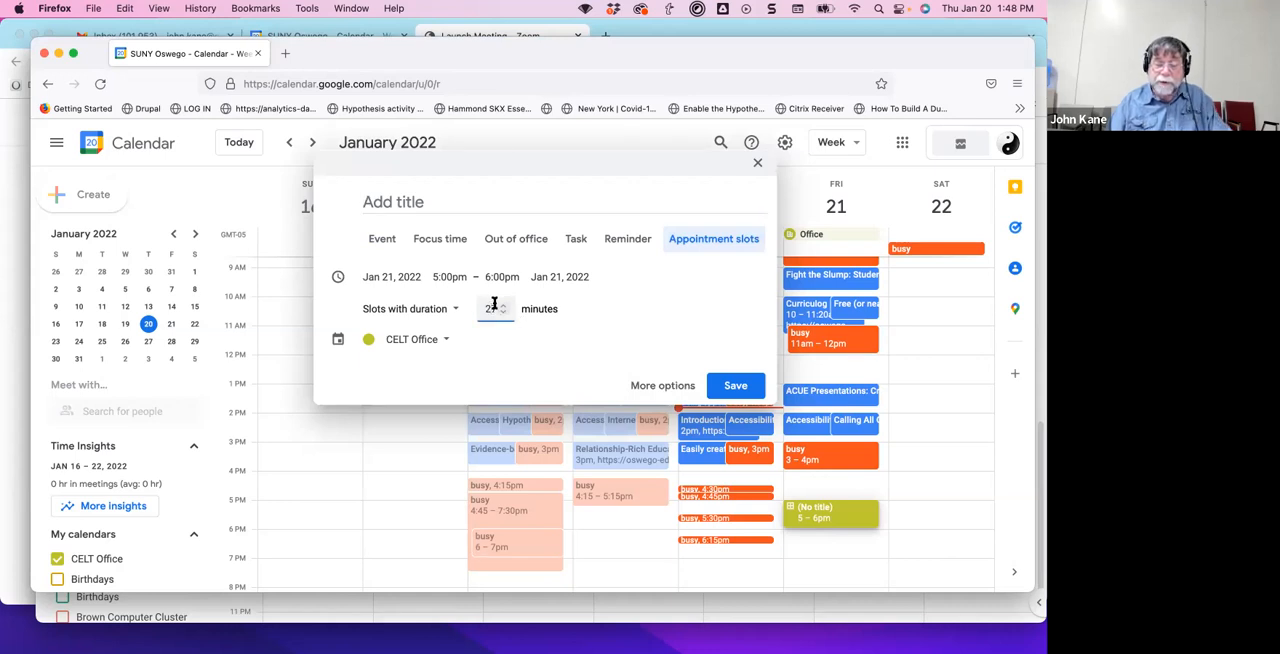
{"action": "type", "text": "10"}
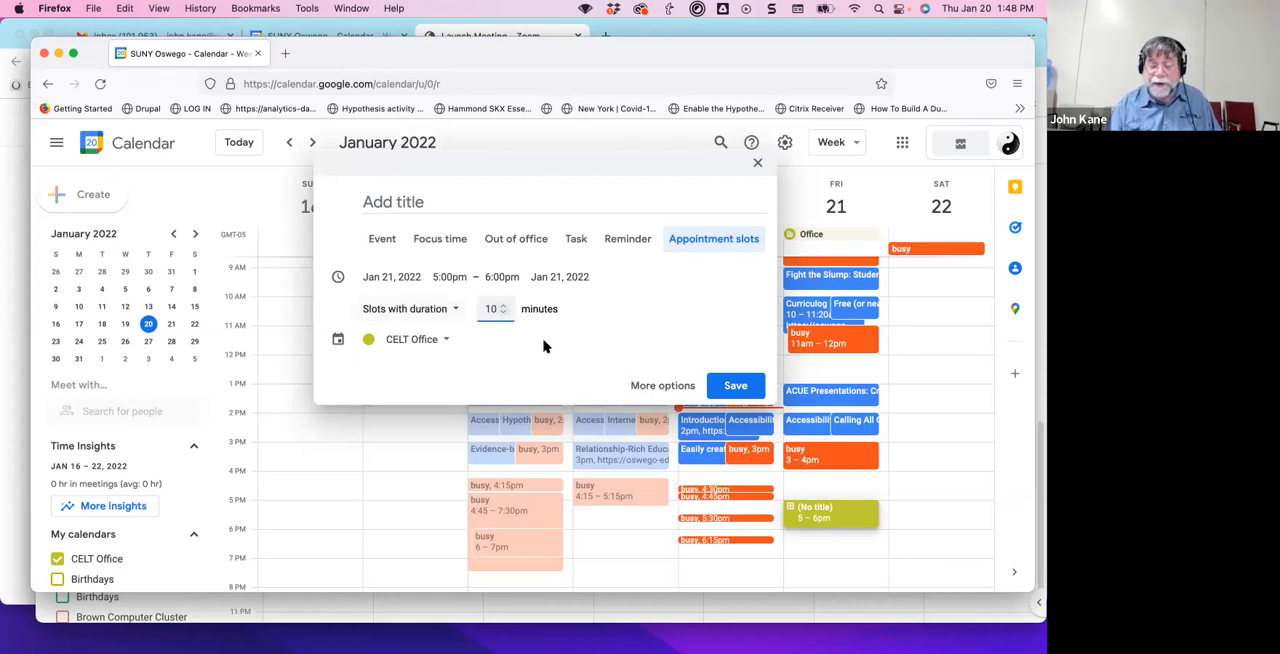
{"action": "left_click", "coordinate": [663, 386]}
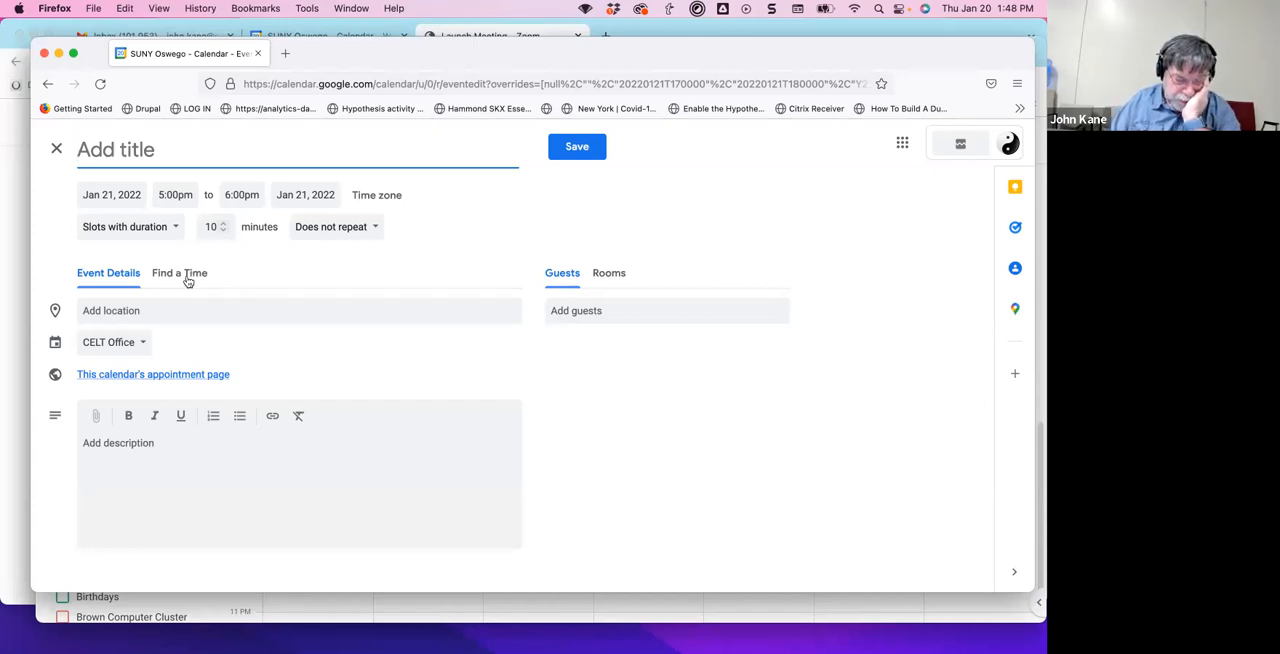
Check which calendars can hold the new appointment slots, keeping CELT Office, and look over the title and description fields.
{"action": "left_click", "coordinate": [141, 343]}
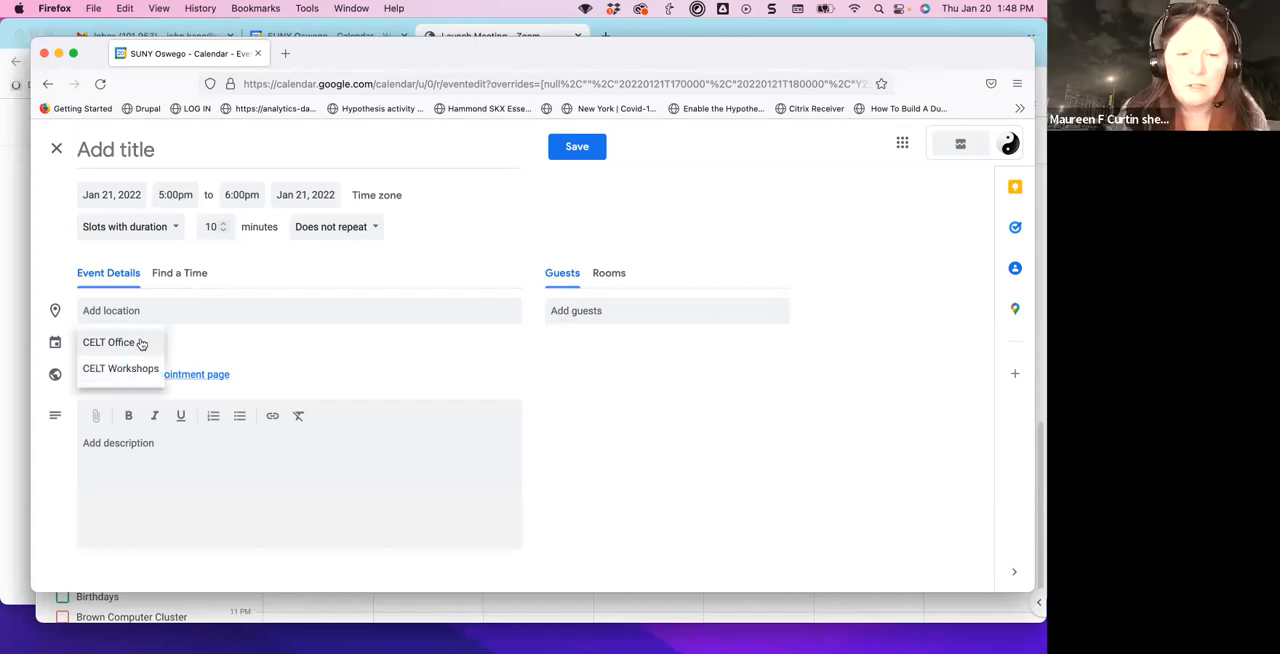
{"action": "left_click", "coordinate": [186, 340]}
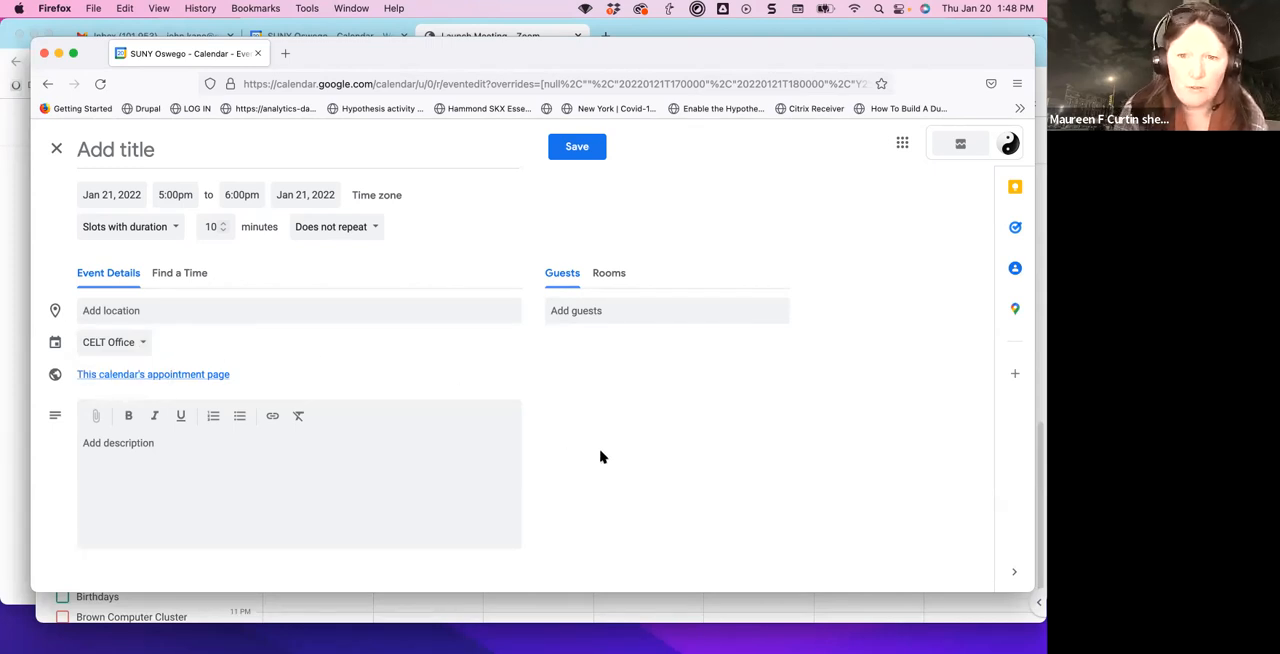
{"action": "left_click", "coordinate": [122, 145]}
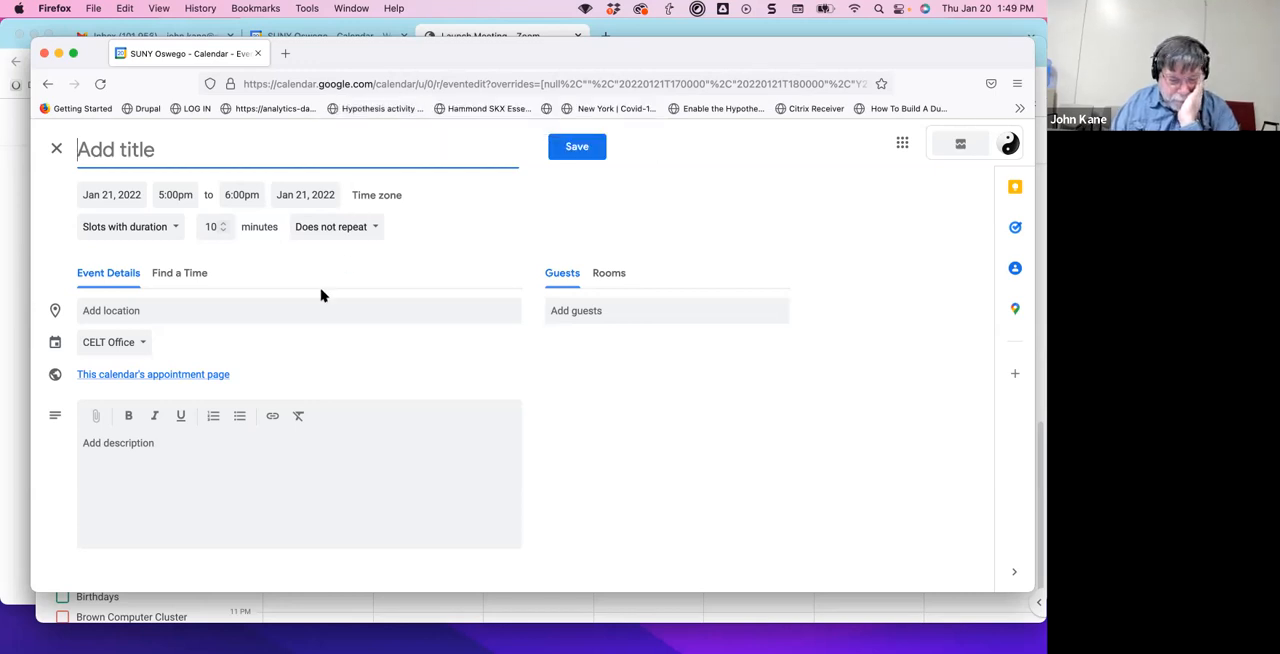
{"action": "left_click", "coordinate": [264, 462]}
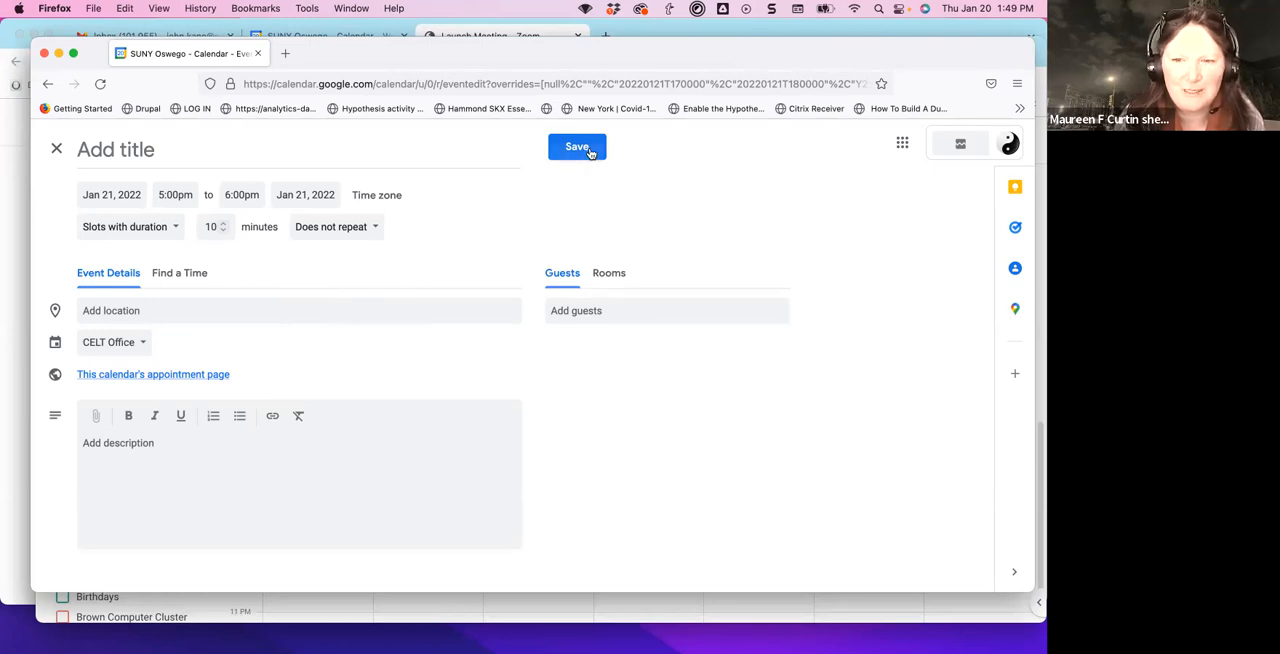
Title the appointment-slots event "Test", save it, and dismiss the focus time suggestion.
{"action": "left_click", "coordinate": [182, 152]}
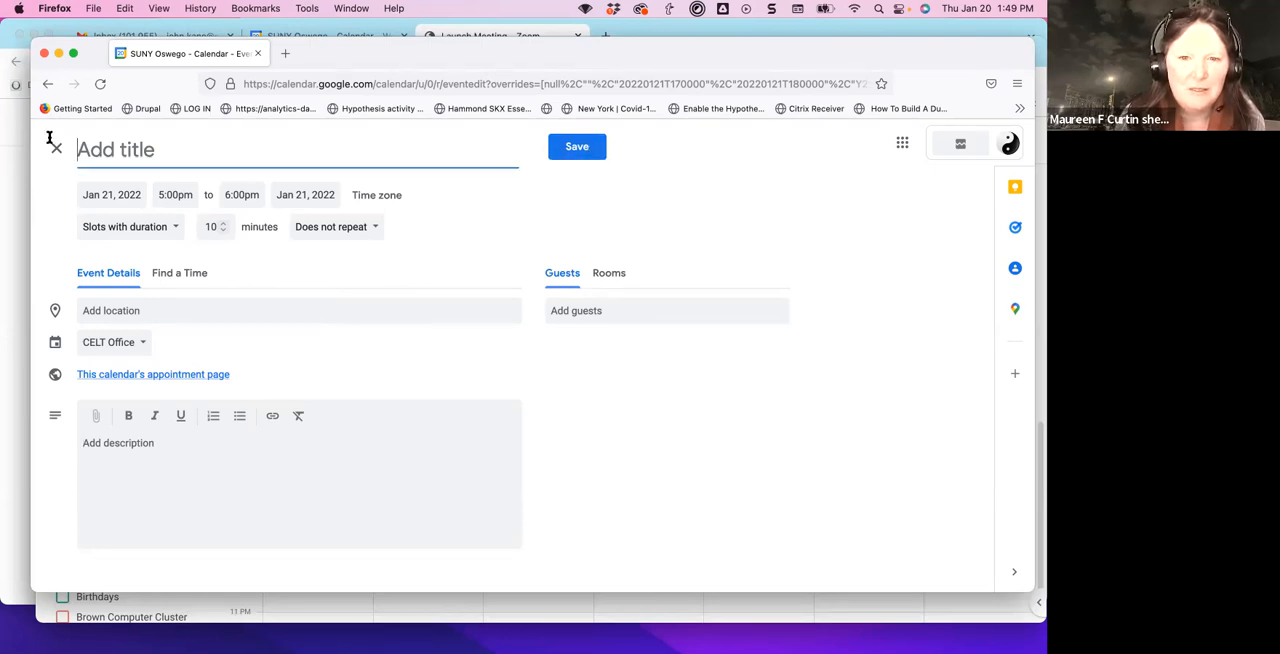
{"action": "type", "text": "TYe"}
{"action": "key", "text": "BackSpace"}
{"action": "key", "text": "BackSpace"}
{"action": "type", "text": "est"}
{"action": "left_click", "coordinate": [575, 147]}
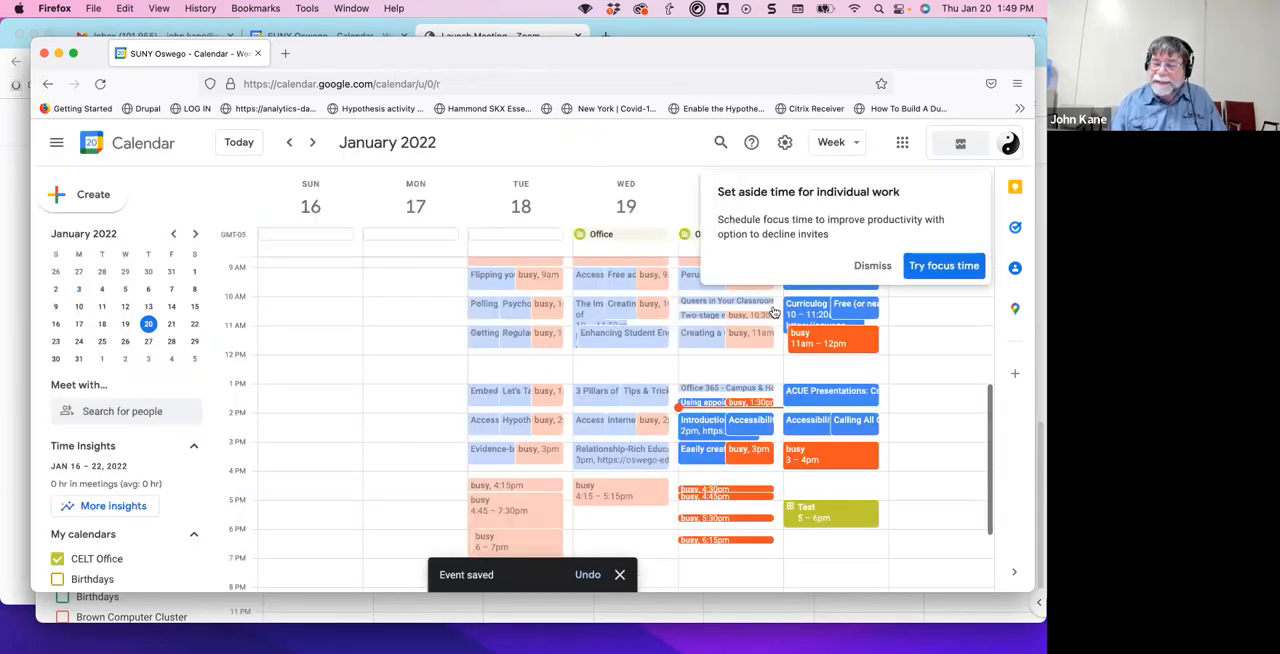
{"action": "left_click", "coordinate": [875, 268]}
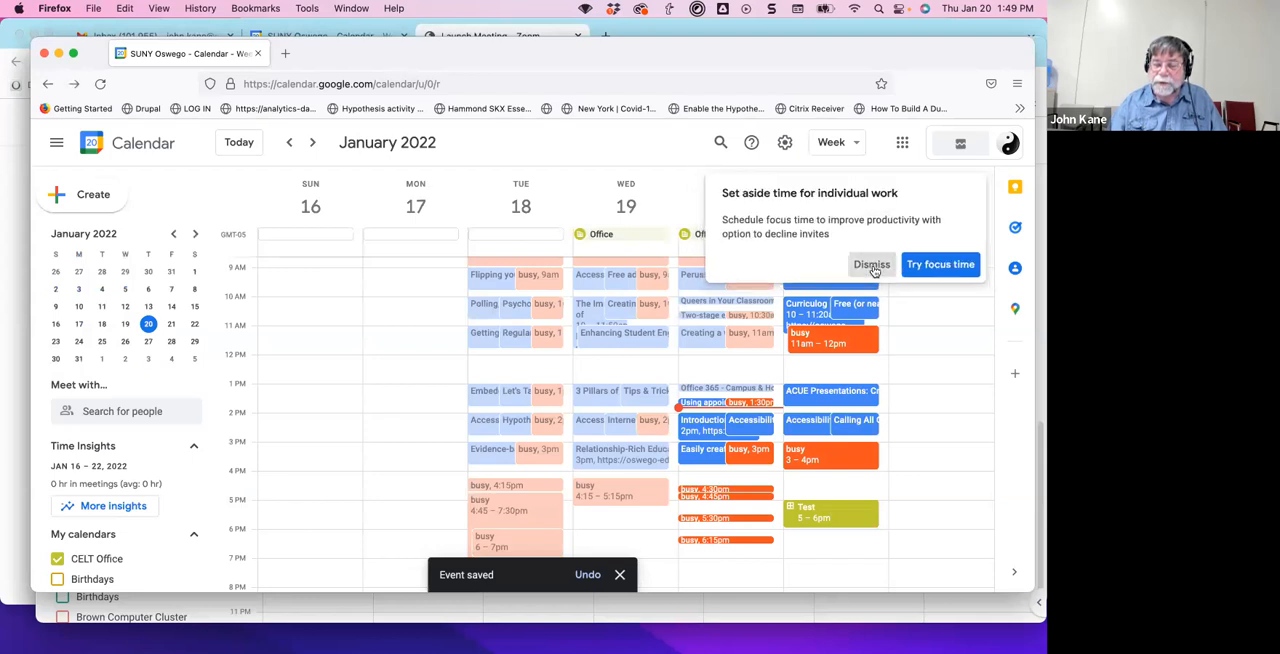
Reopen the Friday, January 21 Test event for editing, check its additional actions for conferencing, and close that browser window.
{"action": "left_click", "coordinate": [838, 515]}
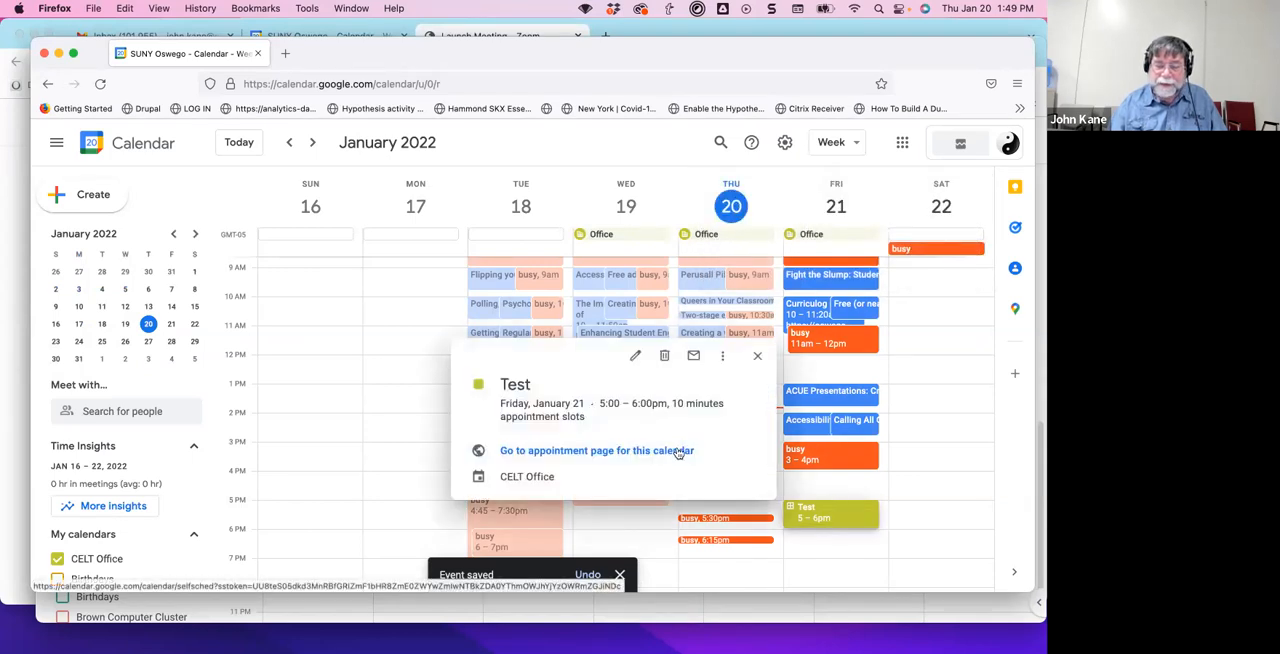
{"action": "left_click", "coordinate": [634, 358]}
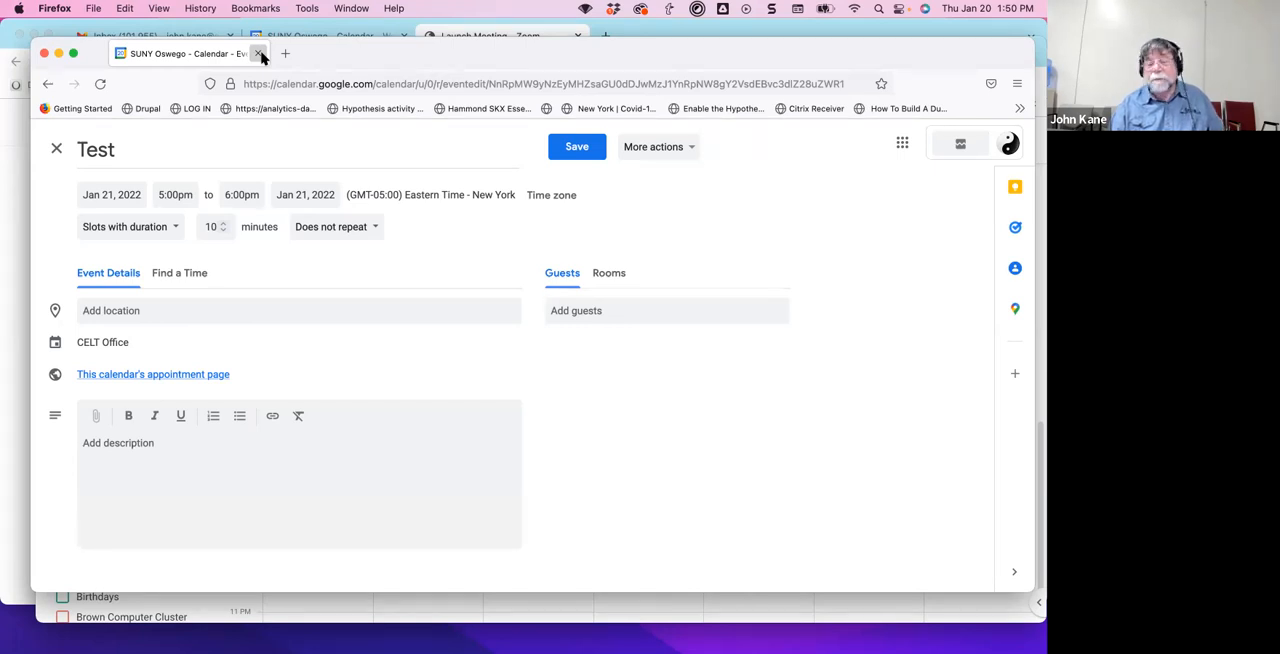
{"action": "left_click", "coordinate": [676, 150]}
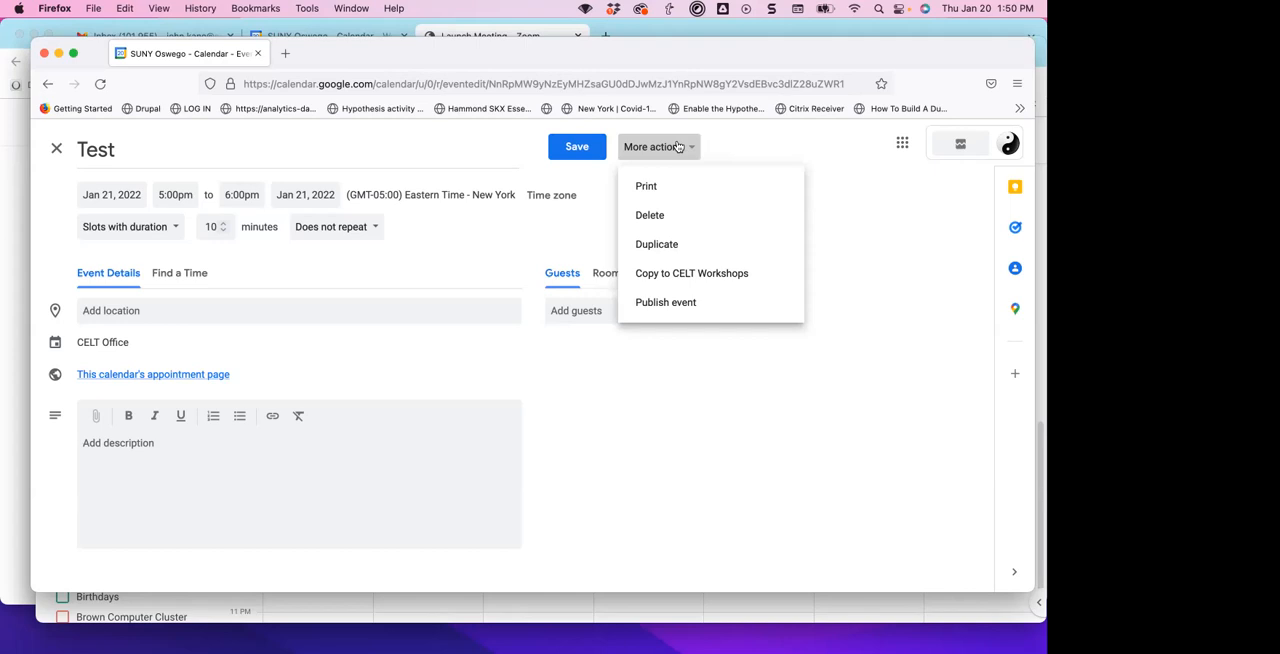
{"action": "left_click", "coordinate": [165, 350]}
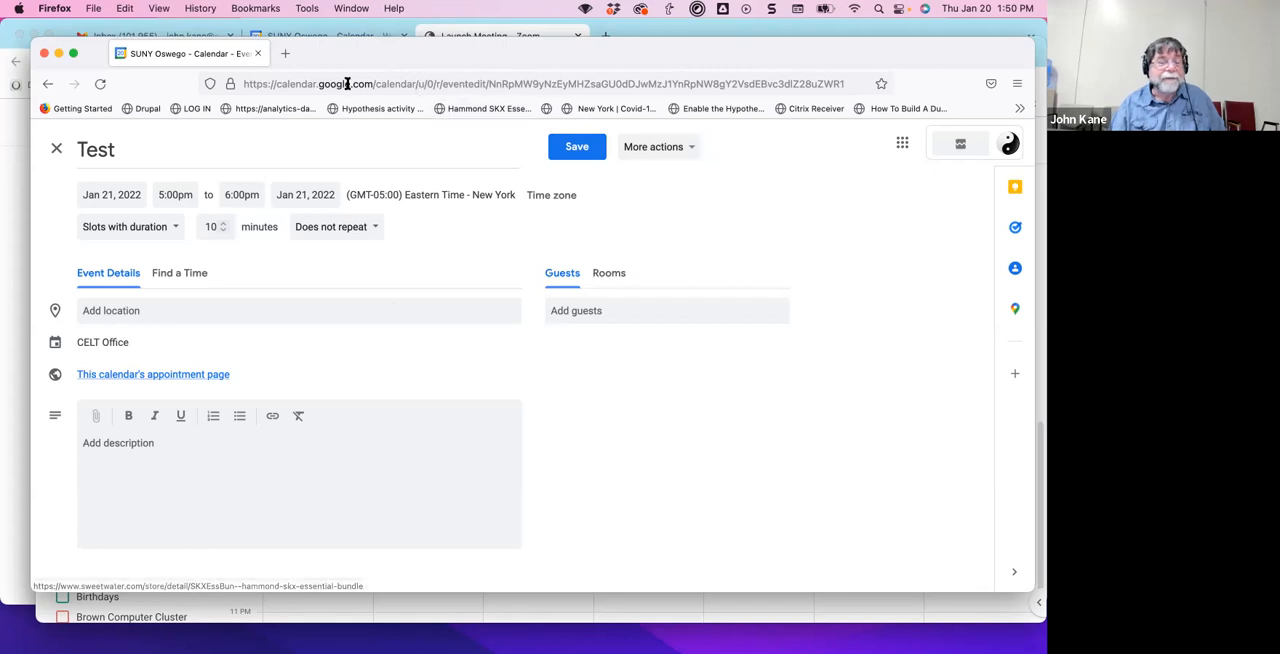
{"action": "left_click", "coordinate": [44, 55]}
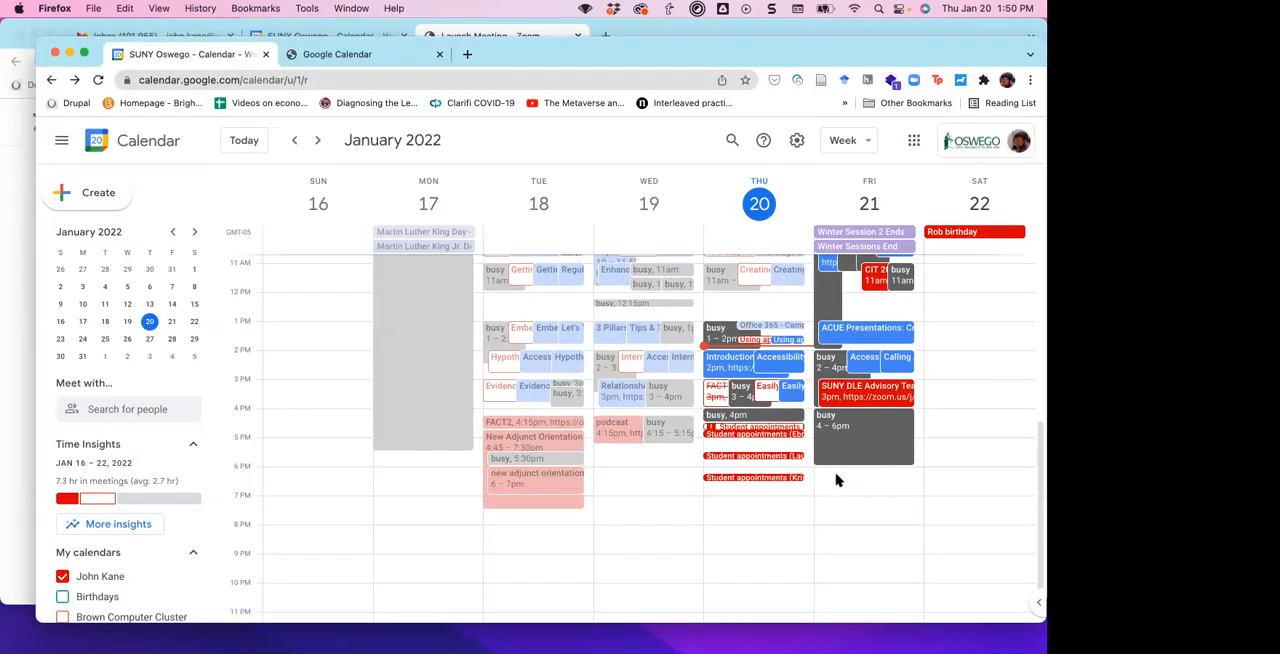
Open the Thursday, January 20, 6:15pm booked student appointment for editing, view its Zoom scheduling options, and cancel them.
{"action": "left_click", "coordinate": [771, 478]}
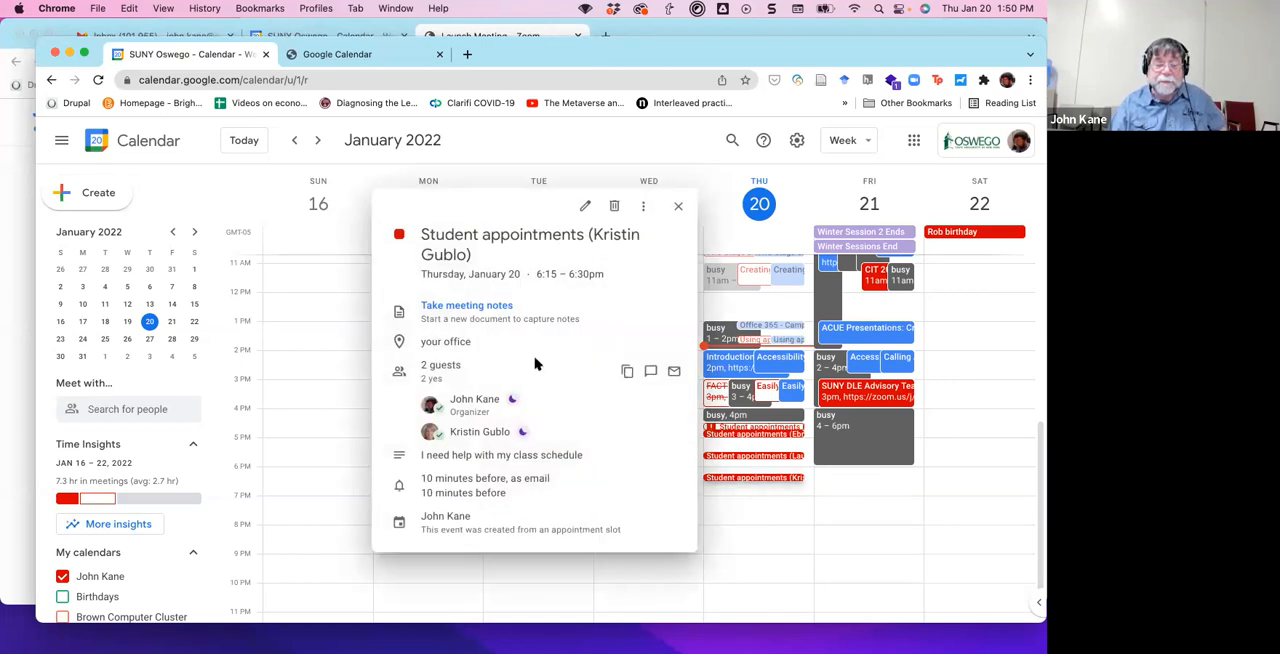
{"action": "left_click", "coordinate": [585, 205]}
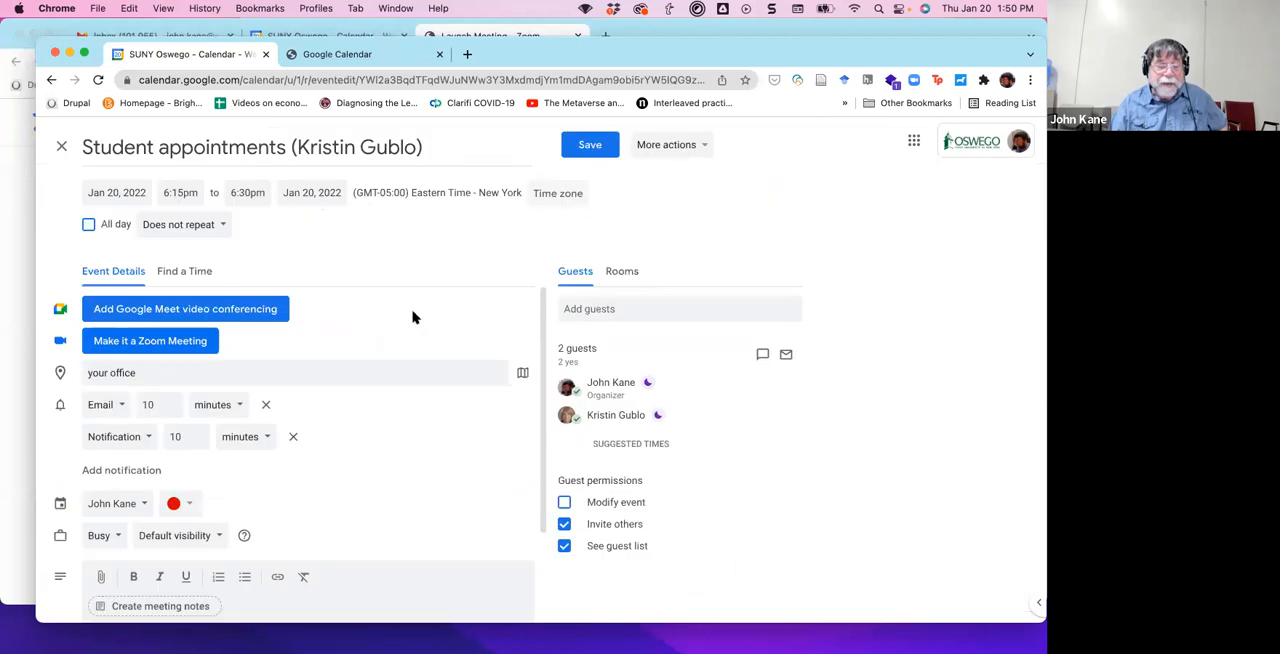
{"action": "left_click", "coordinate": [208, 343]}
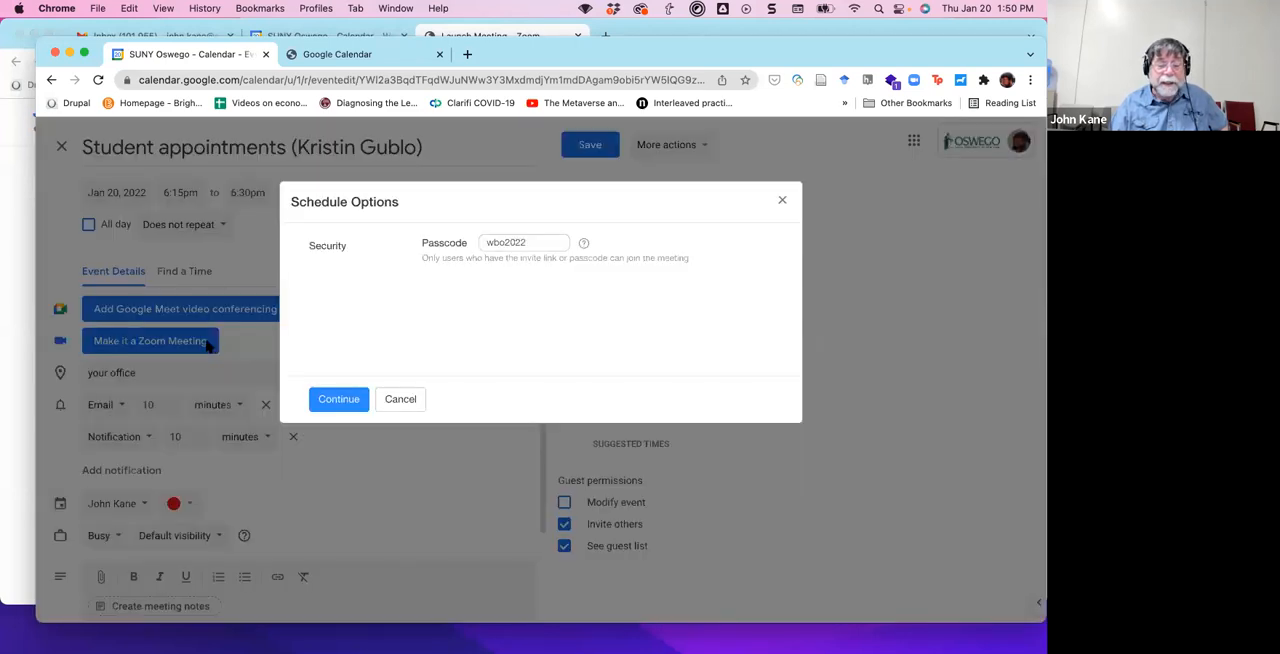
{"action": "left_click", "coordinate": [401, 399]}
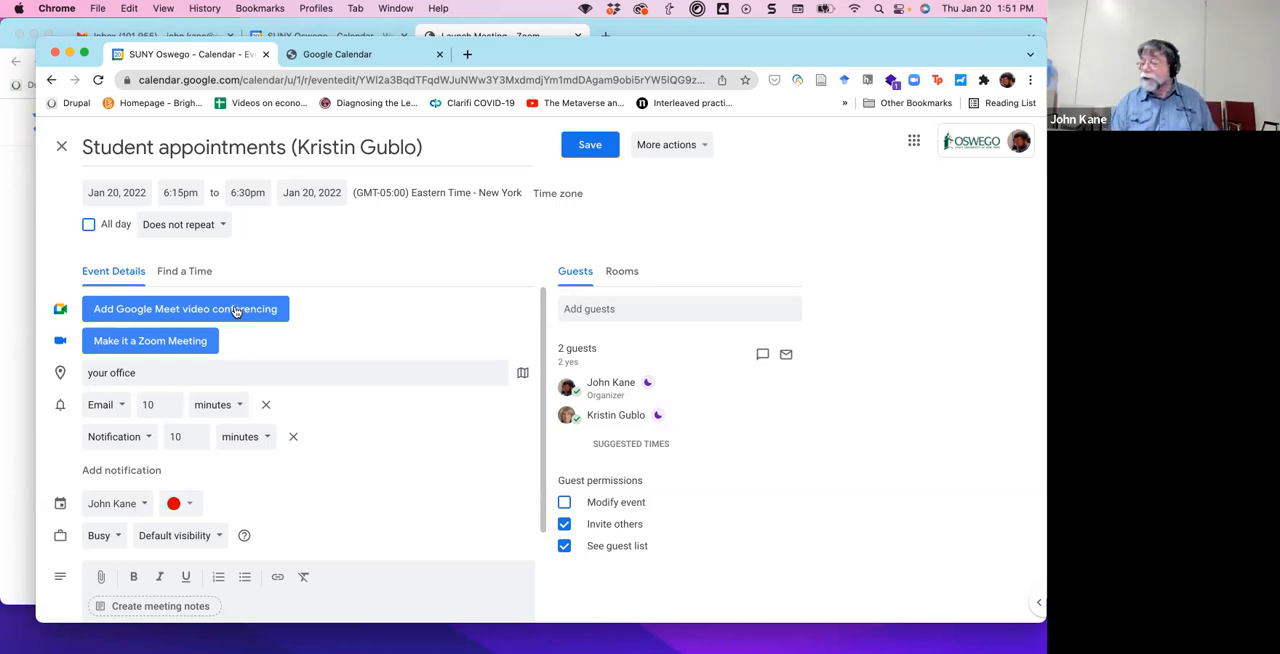
Add Google Meet video conferencing to the 6:15pm student appointment, save it, and send update emails to its guests.
{"action": "left_click", "coordinate": [220, 310]}
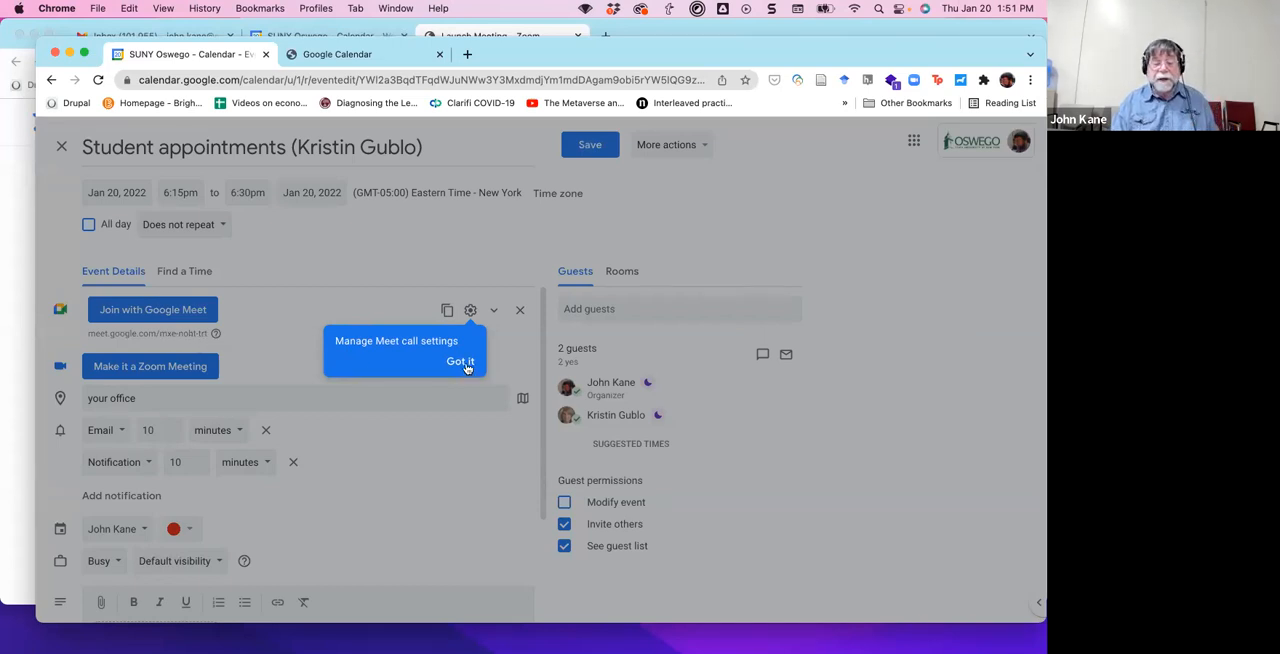
{"action": "left_click", "coordinate": [461, 362]}
{"action": "left_click", "coordinate": [589, 145]}
{"action": "left_click", "coordinate": [679, 436]}
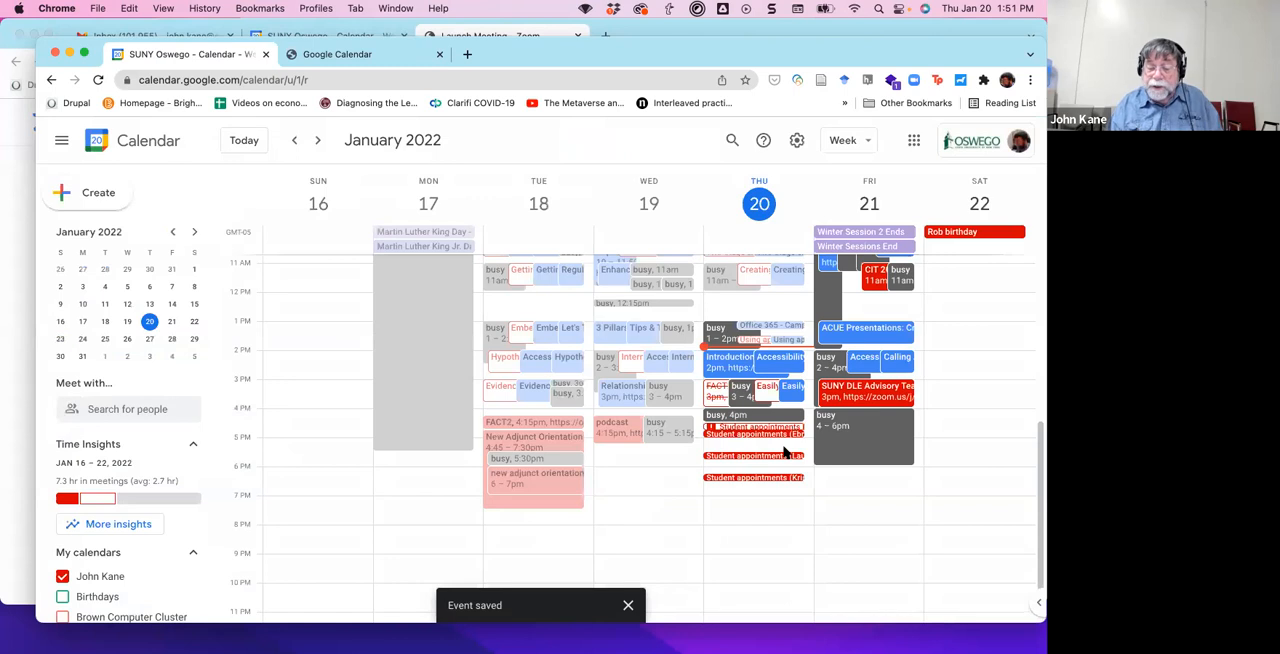
Add Google Meet video conferencing to the Thursday, January 20, 5:30pm student appointment, and save it with update emails to guests.
{"action": "left_click", "coordinate": [782, 453]}
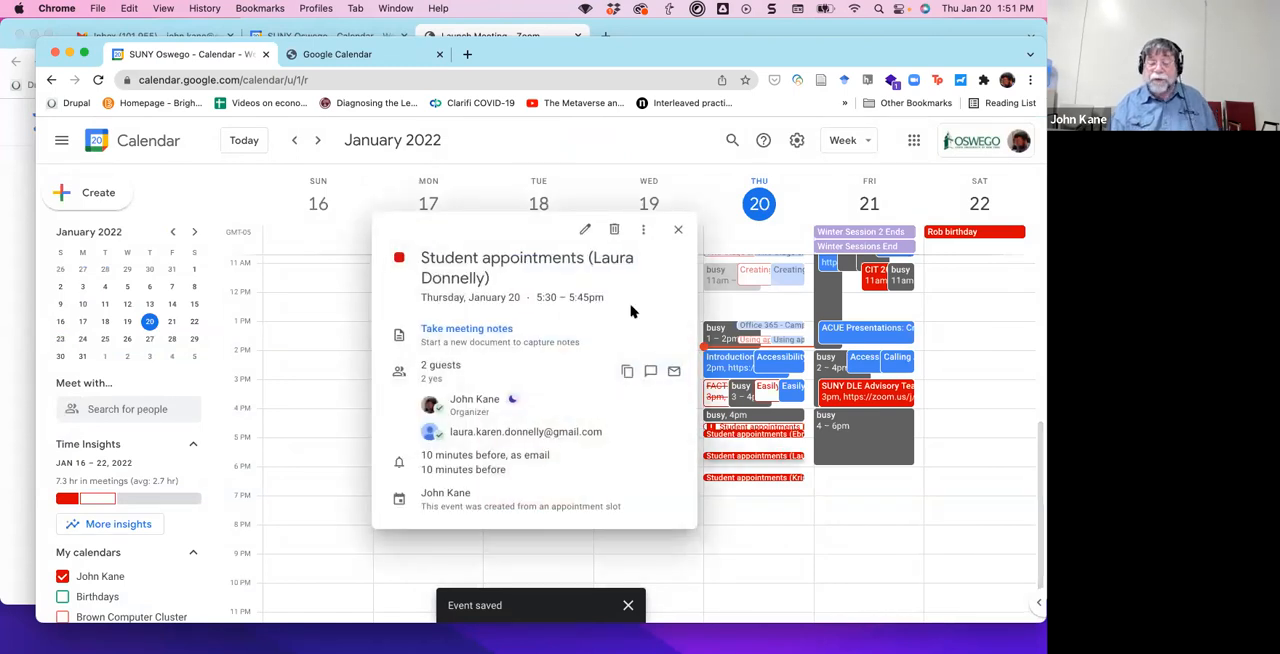
{"action": "left_click", "coordinate": [586, 231]}
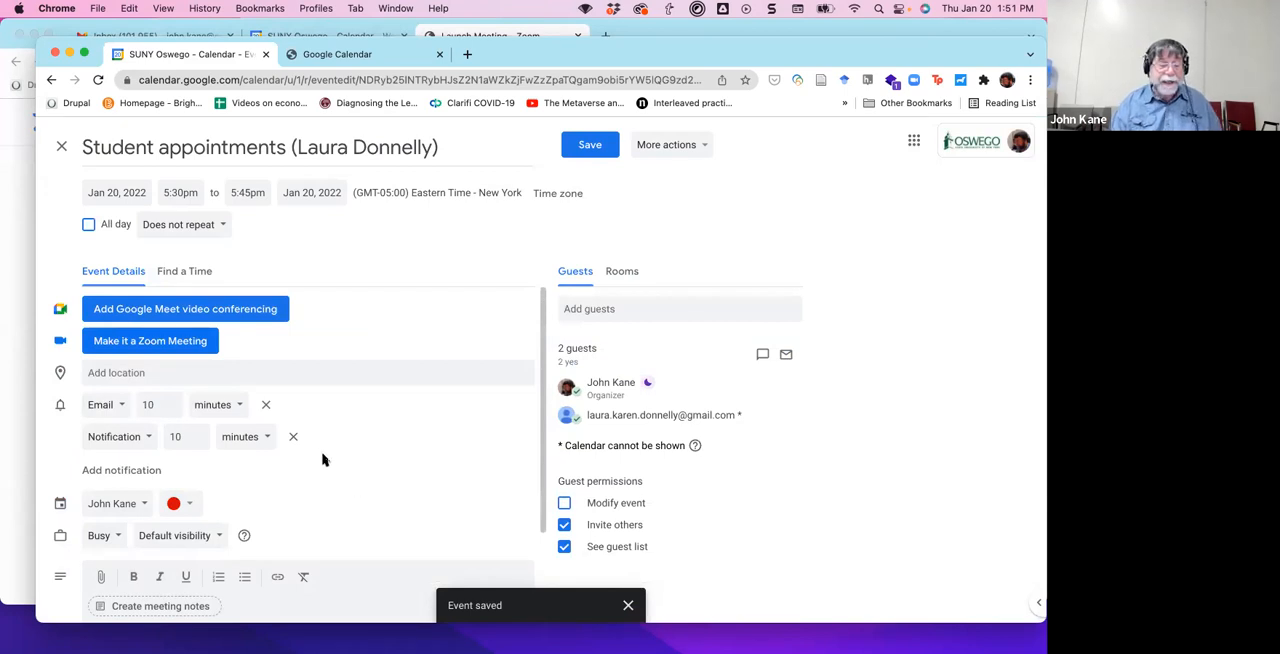
{"action": "left_click", "coordinate": [263, 311]}
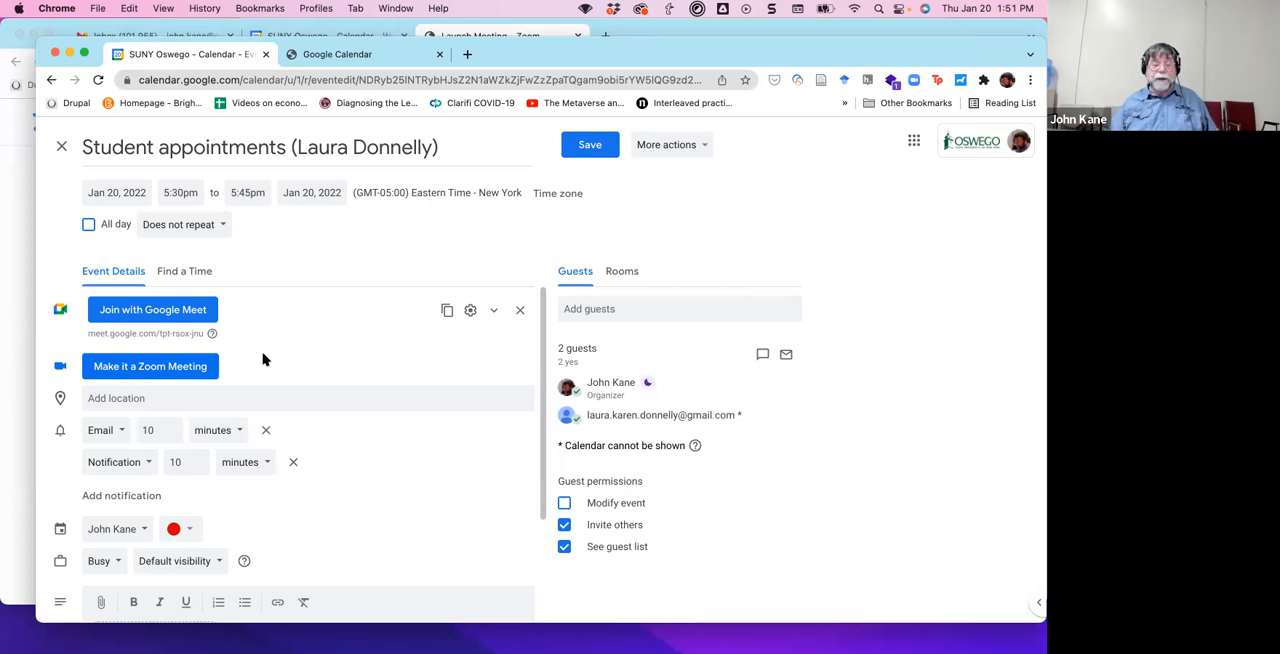
{"action": "left_click", "coordinate": [591, 147]}
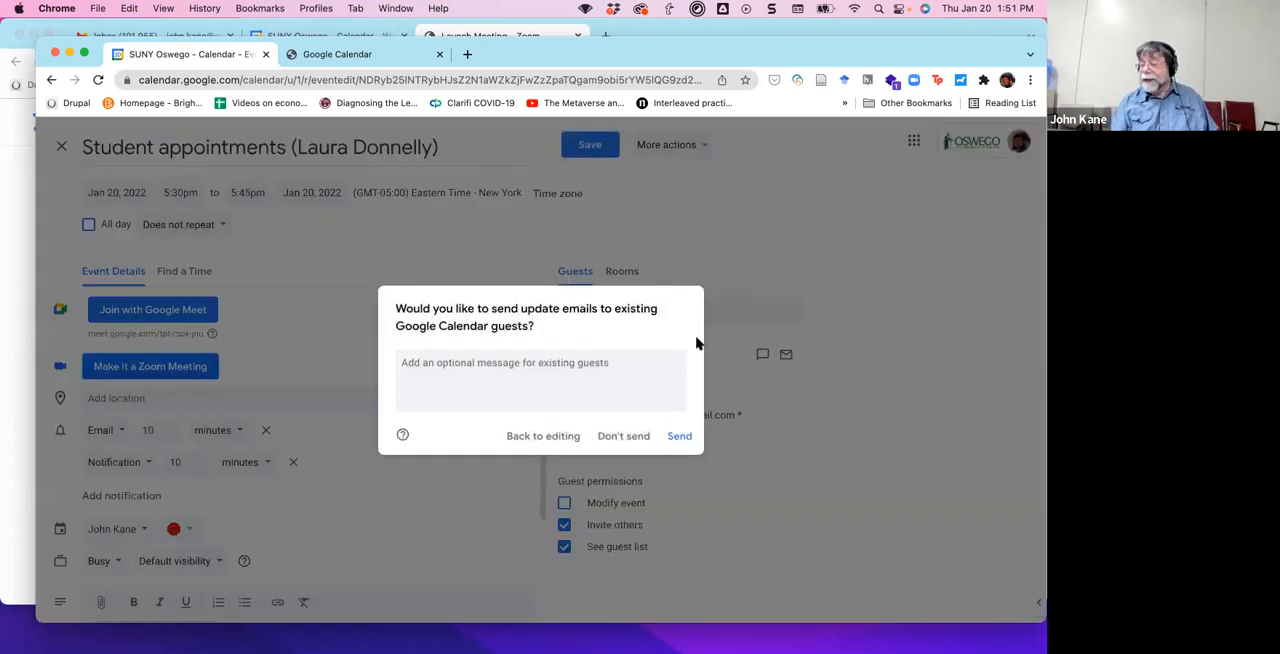
{"action": "left_click", "coordinate": [676, 440]}
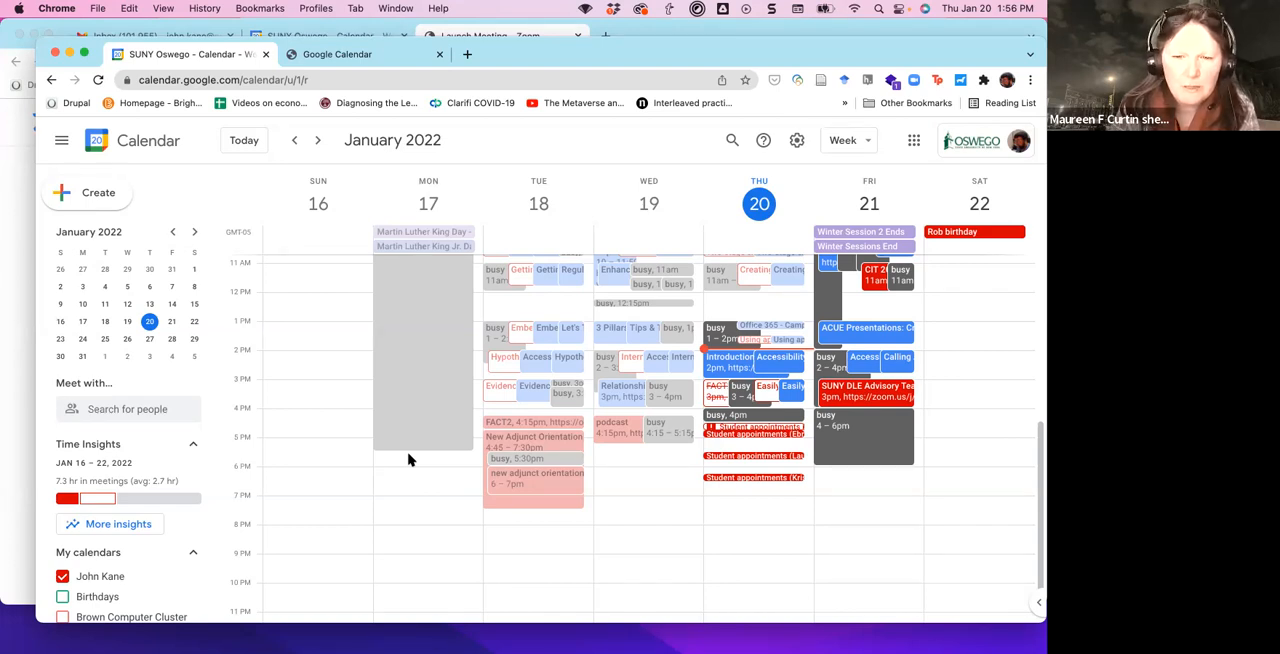
Review the details of the Thursday, January 20, 4:30pm student appointment and of the Tuesday, January 25 Student hours event.
{"action": "left_click", "coordinate": [776, 427]}
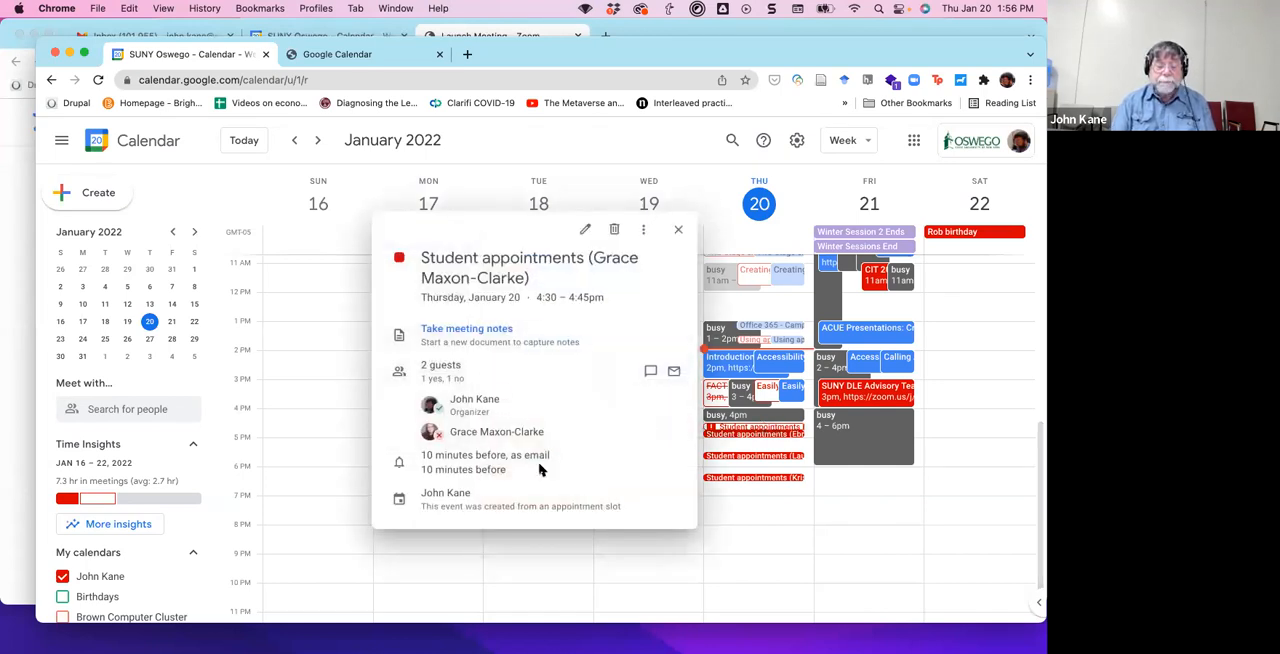
{"action": "left_click", "coordinate": [678, 230]}
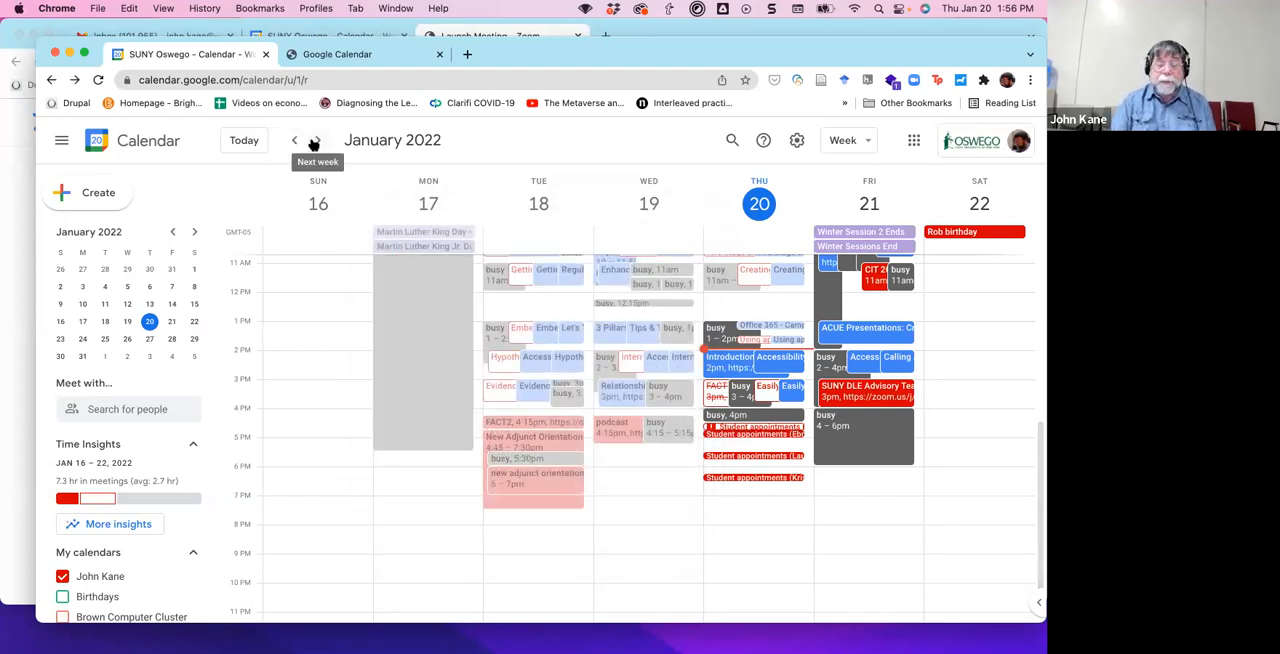
{"action": "left_click", "coordinate": [318, 141]}
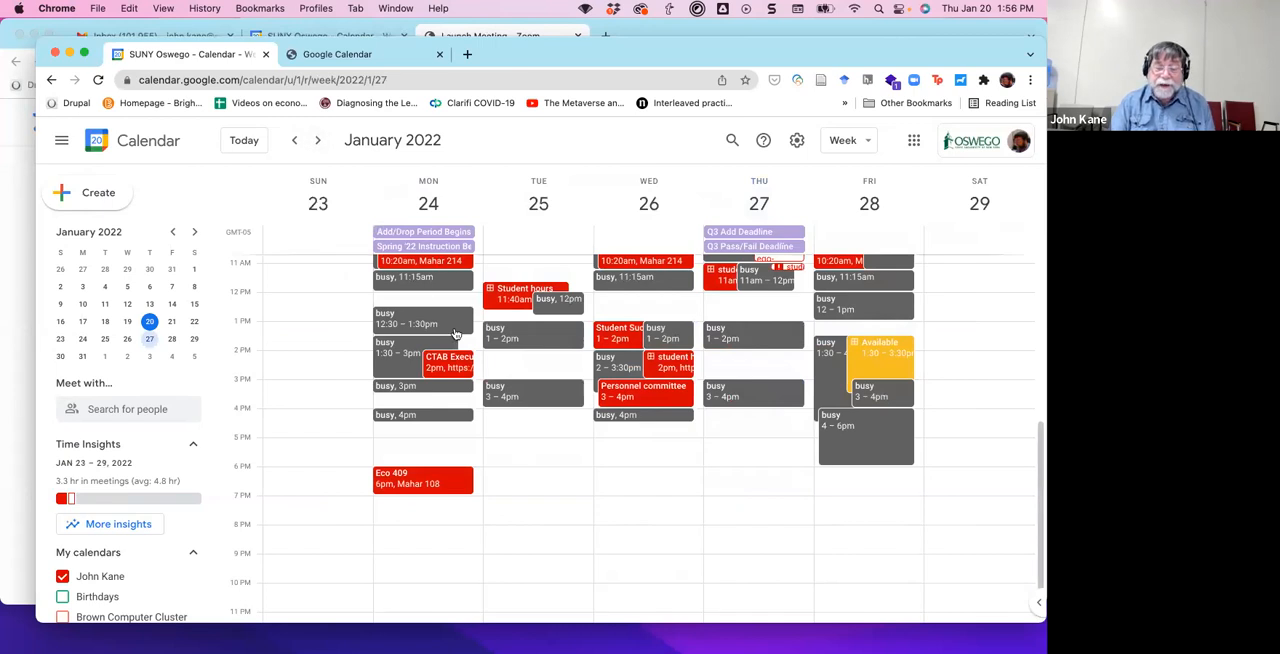
{"action": "left_click", "coordinate": [520, 290]}
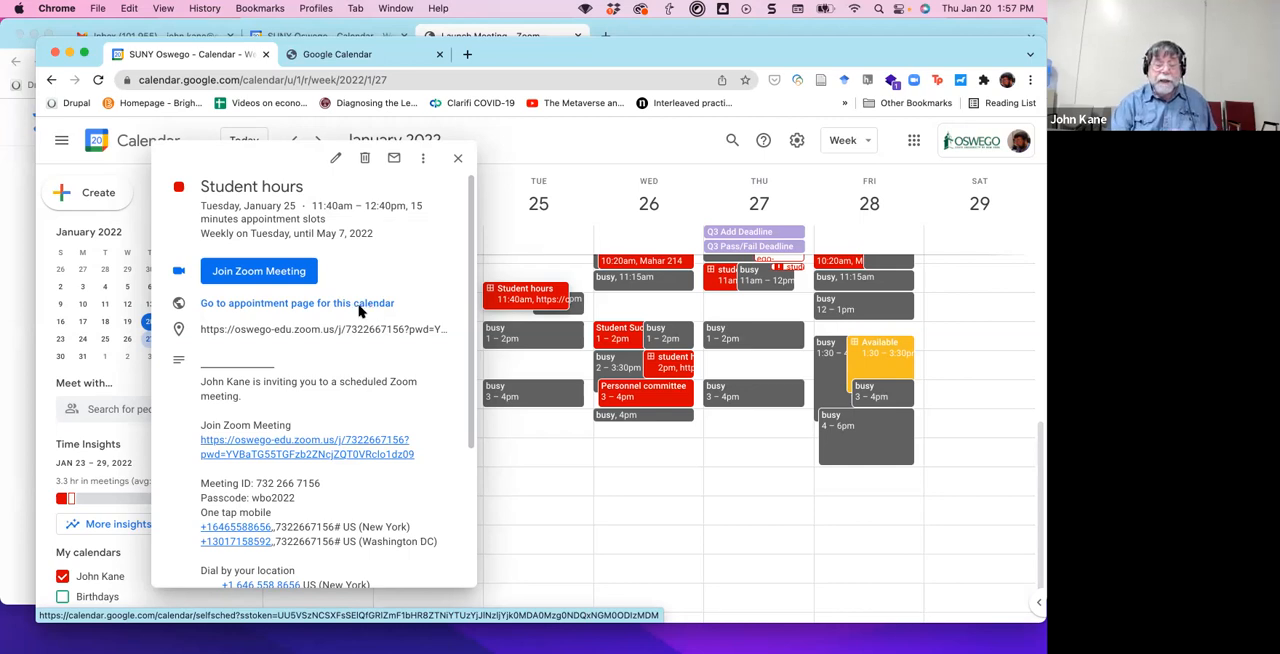
Copy the web address of the Student hours event's appointment page and browse its slots for Jan 30 – Feb 5, 2022.
{"action": "left_click", "coordinate": [360, 306]}
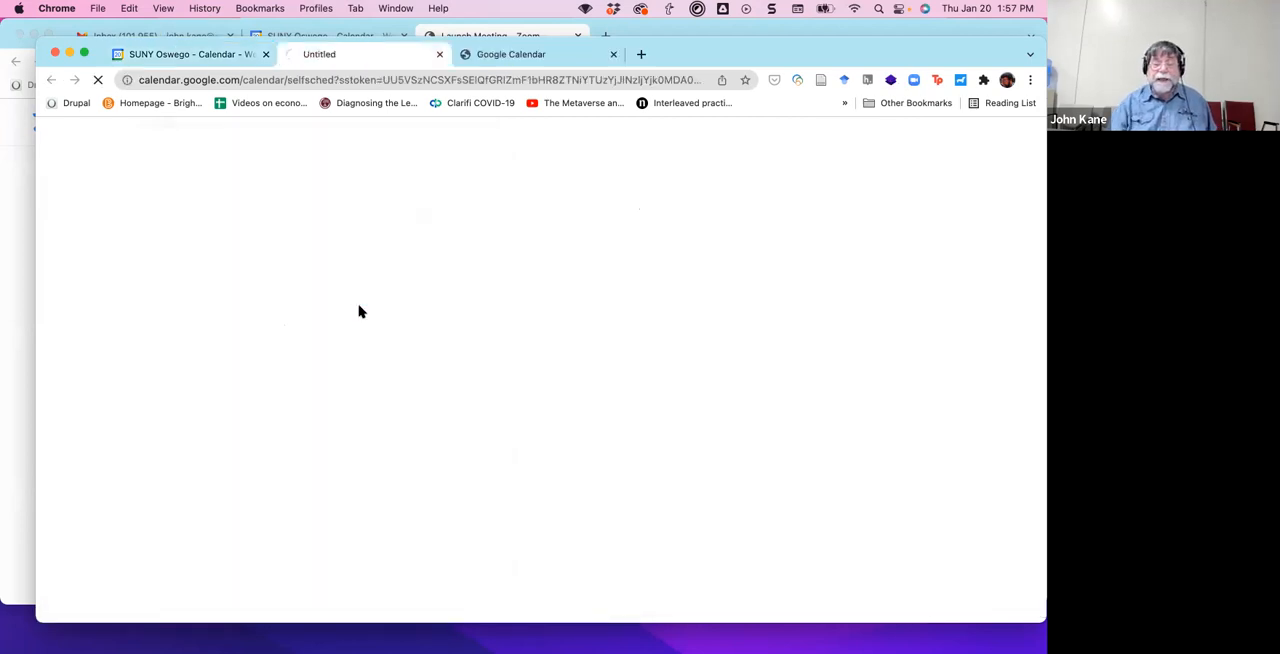
{"action": "left_click", "coordinate": [420, 78]}
{"action": "key", "text": "super+c"}
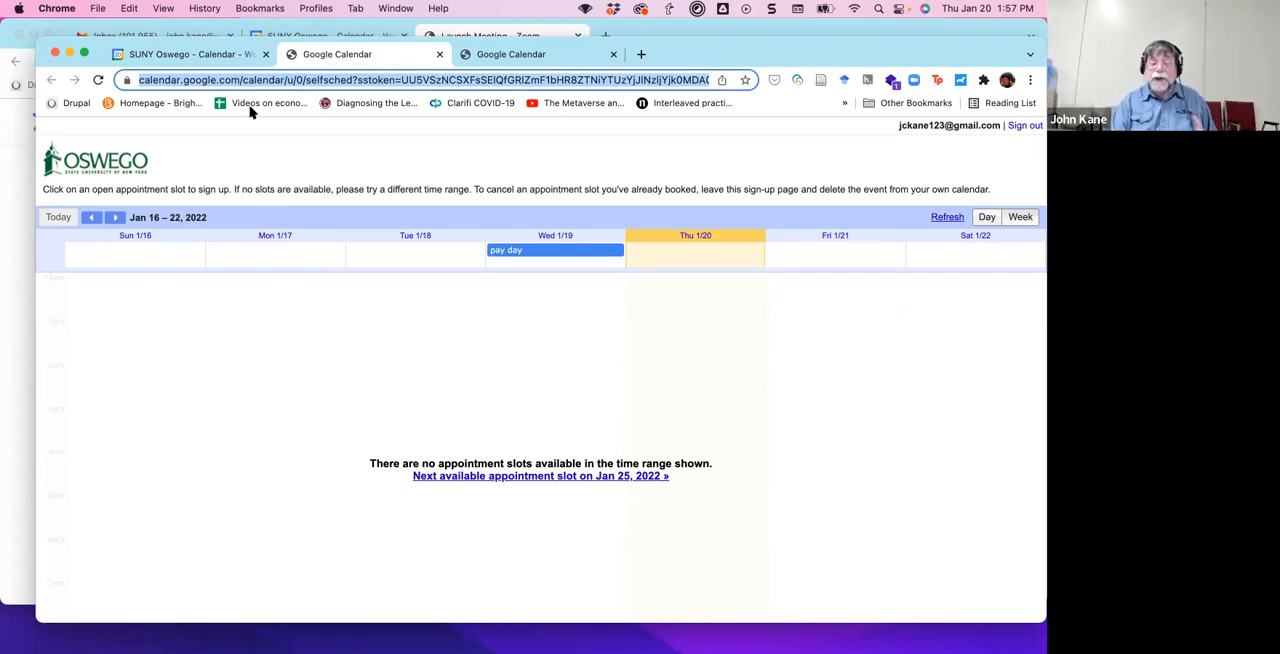
{"action": "left_click", "coordinate": [117, 218]}
{"action": "left_click", "coordinate": [117, 218]}
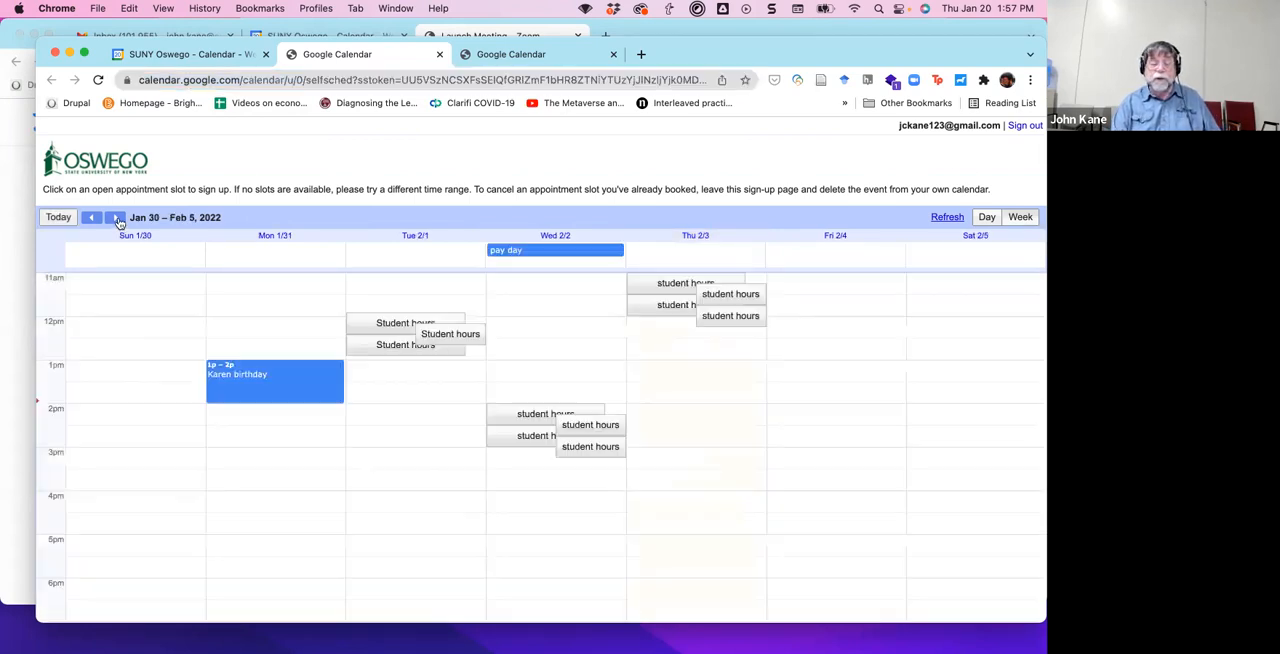
Examine the recurring student hours slots on the appointment page week by week, from Feb 6 through Apr 17 – 23, 2022.
{"action": "left_click", "coordinate": [117, 218]}
{"action": "left_click", "coordinate": [117, 218]}
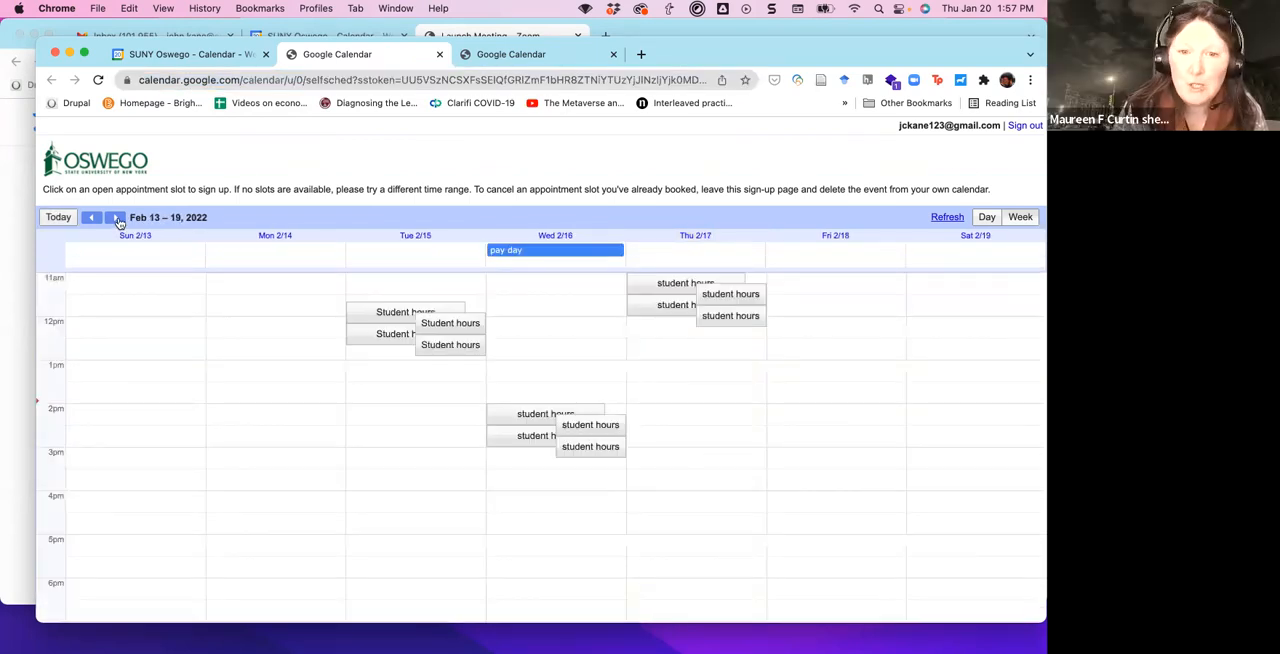
{"action": "left_click", "coordinate": [117, 218]}
{"action": "left_click", "coordinate": [117, 218]}
{"action": "left_click", "coordinate": [117, 218]}
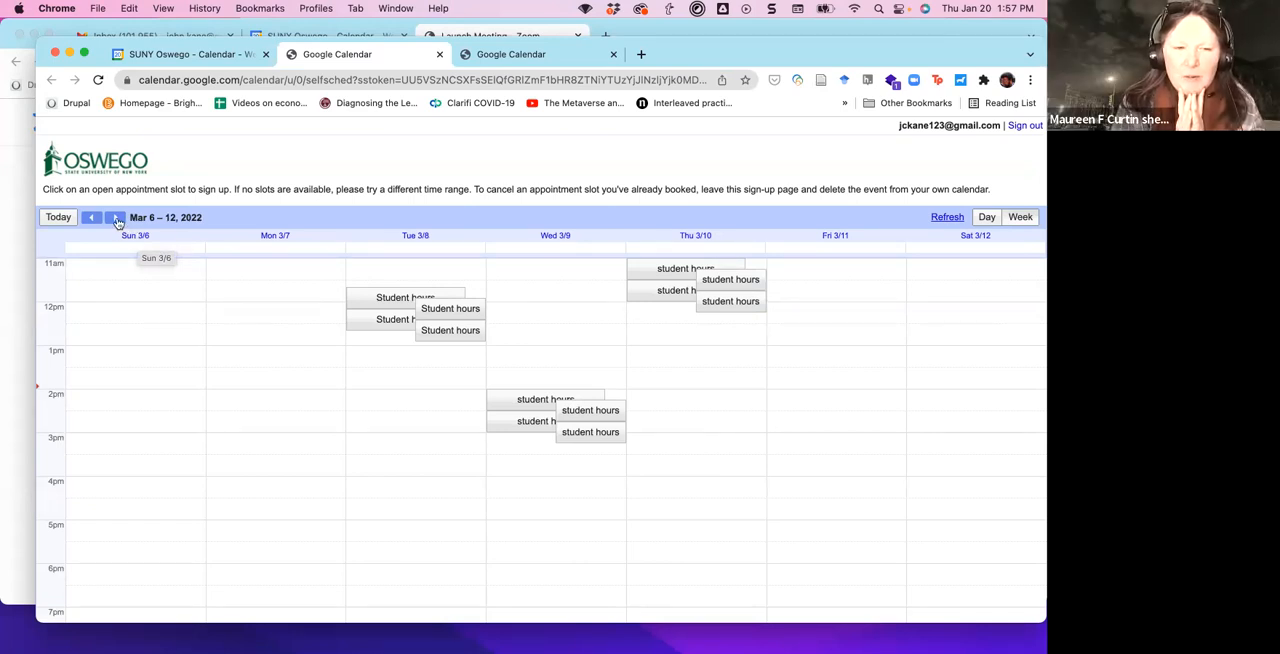
{"action": "left_click", "coordinate": [116, 218]}
{"action": "left_click", "coordinate": [116, 218]}
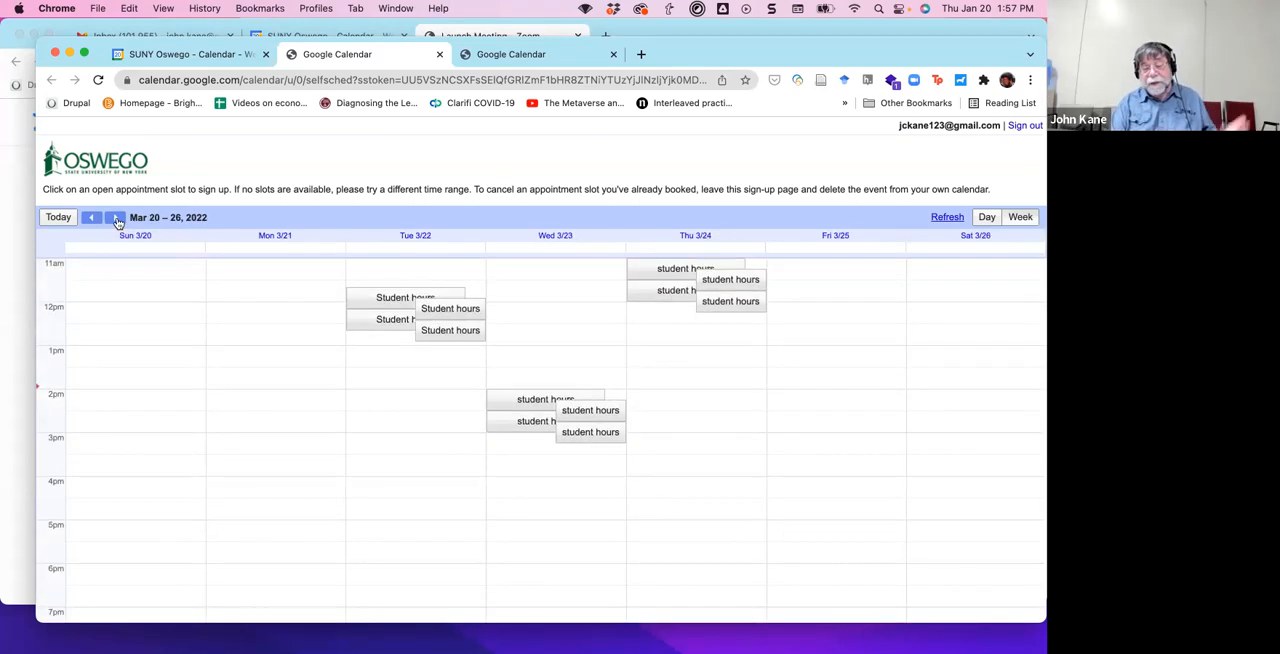
{"action": "left_click", "coordinate": [116, 218]}
{"action": "left_click", "coordinate": [116, 218]}
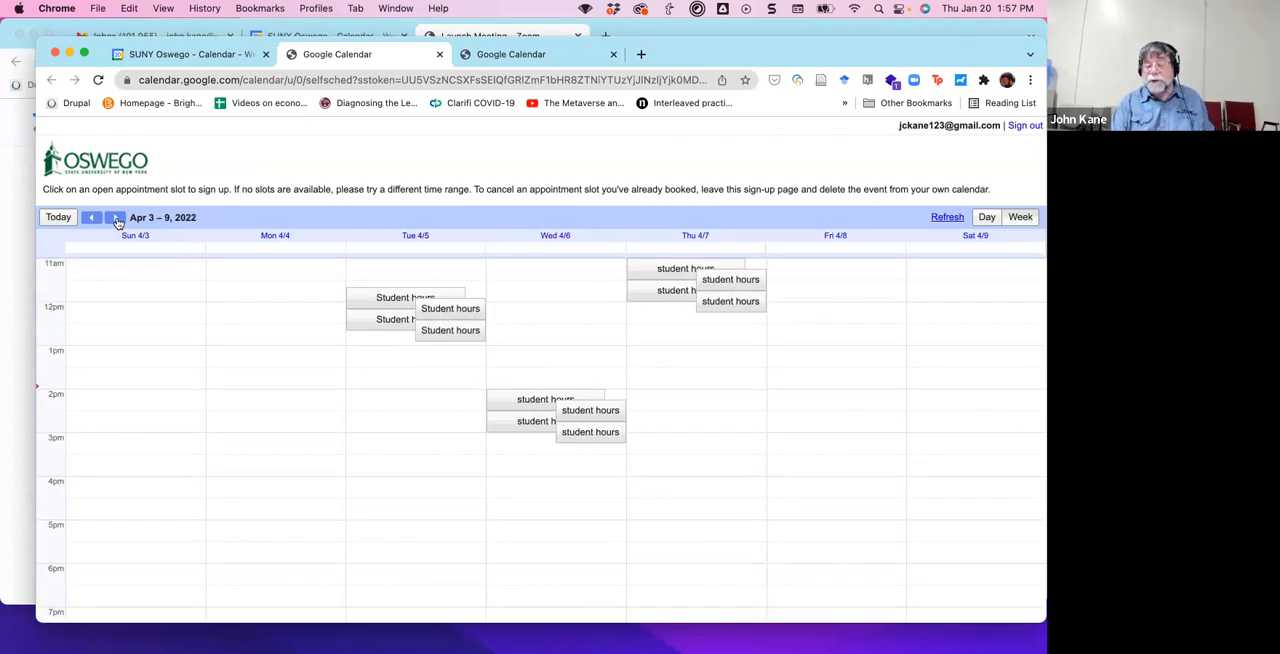
{"action": "left_click", "coordinate": [116, 218]}
{"action": "left_click", "coordinate": [116, 218]}
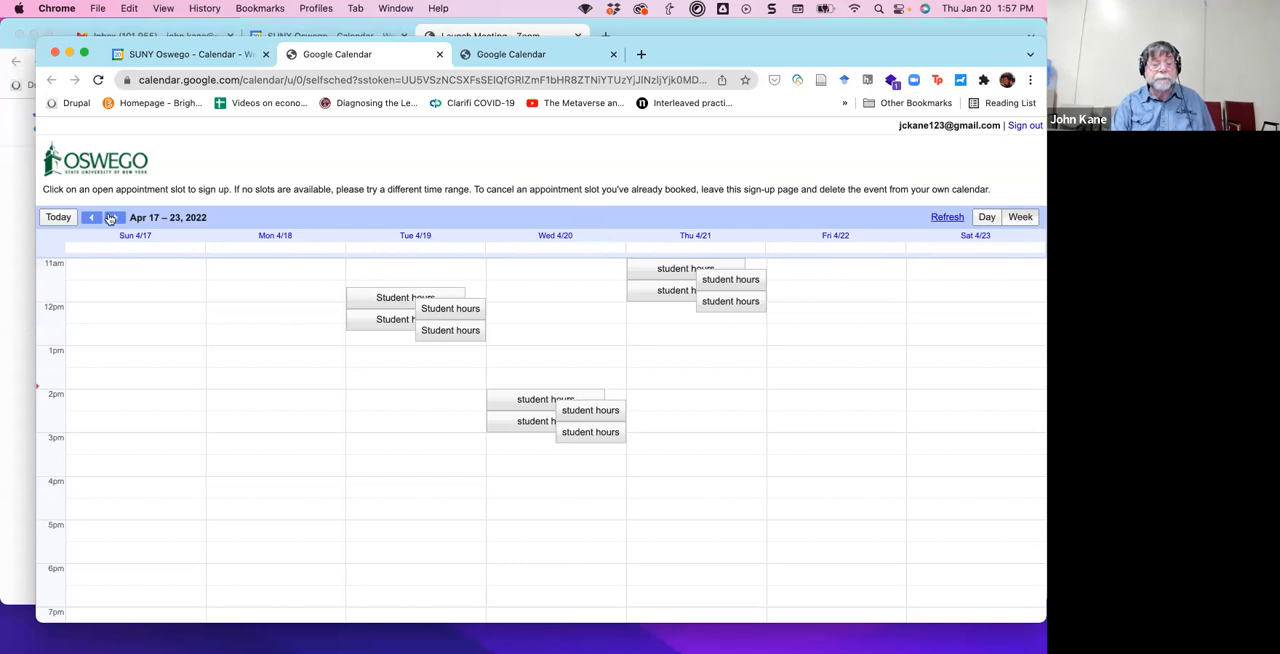
Go back through the appointment page's weekly slots to the week of Mar 27 – Apr 2, 2022.
{"action": "left_click", "coordinate": [91, 218]}
{"action": "left_click", "coordinate": [91, 218]}
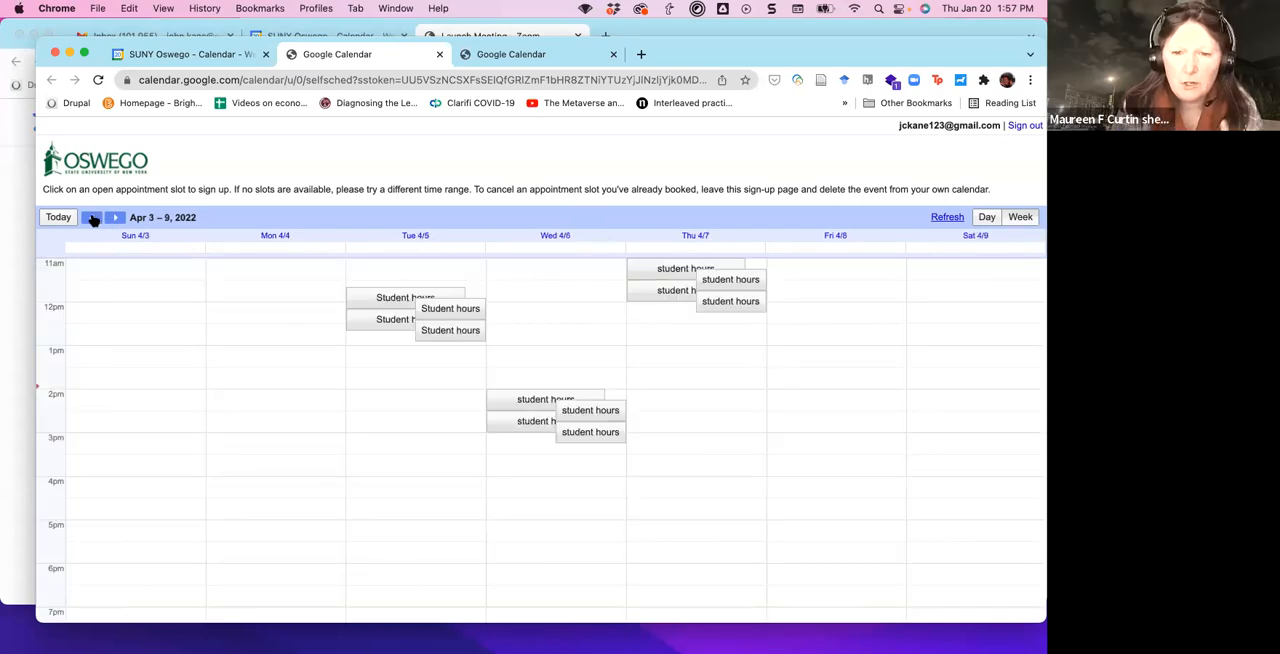
{"action": "left_click", "coordinate": [91, 218]}
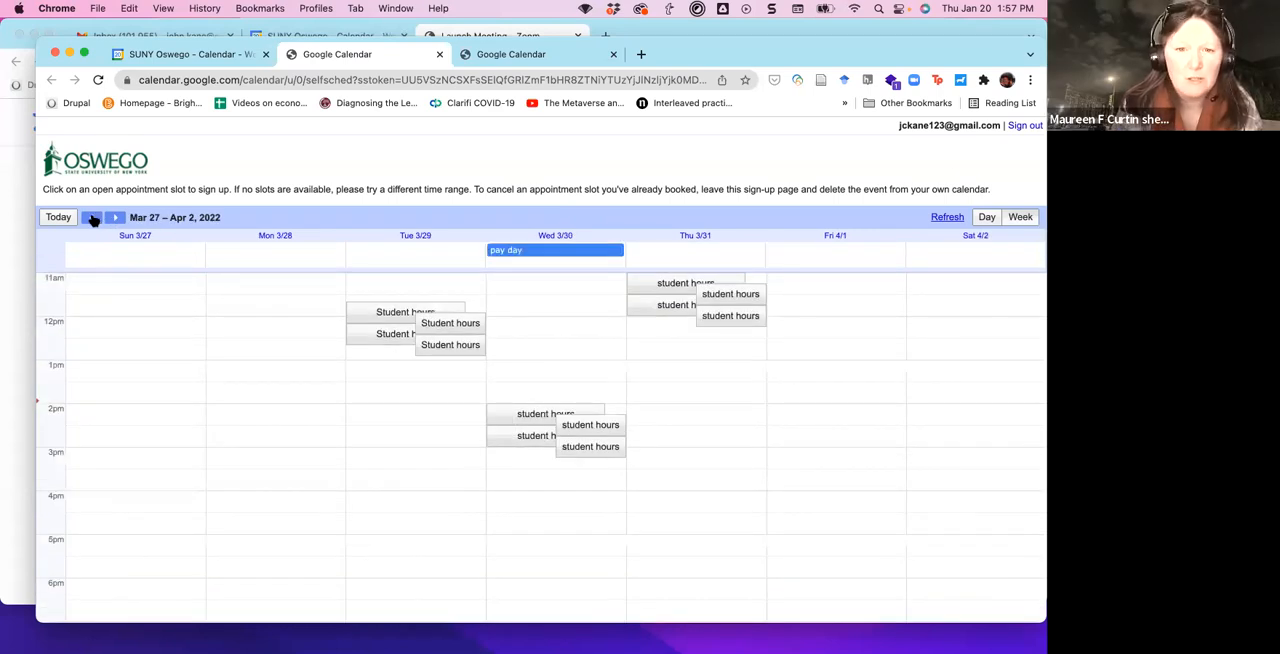